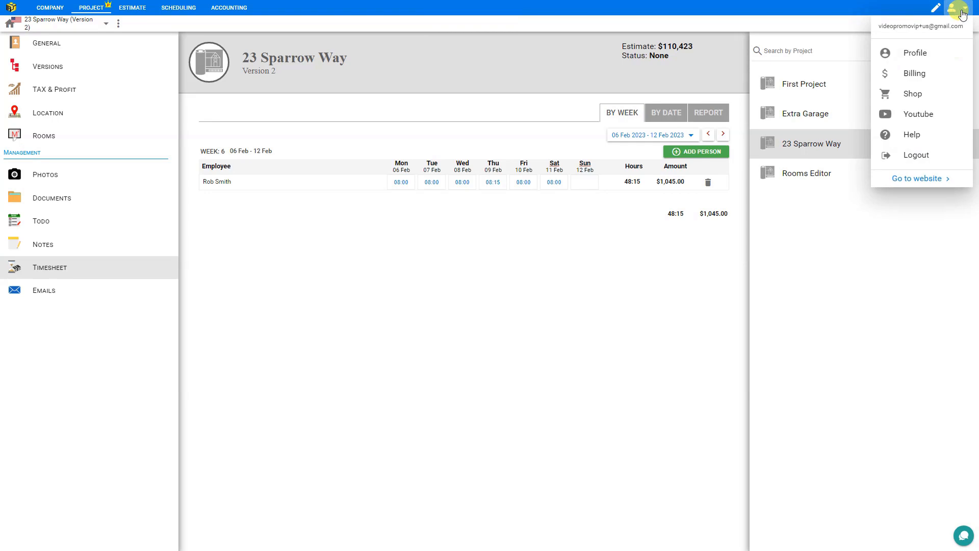
- Pick yearly billing with Project Management, Estimating and Accounting plans ($777.00), then launch PriceJob
{"action": "left_click", "coordinate": [923, 95]}
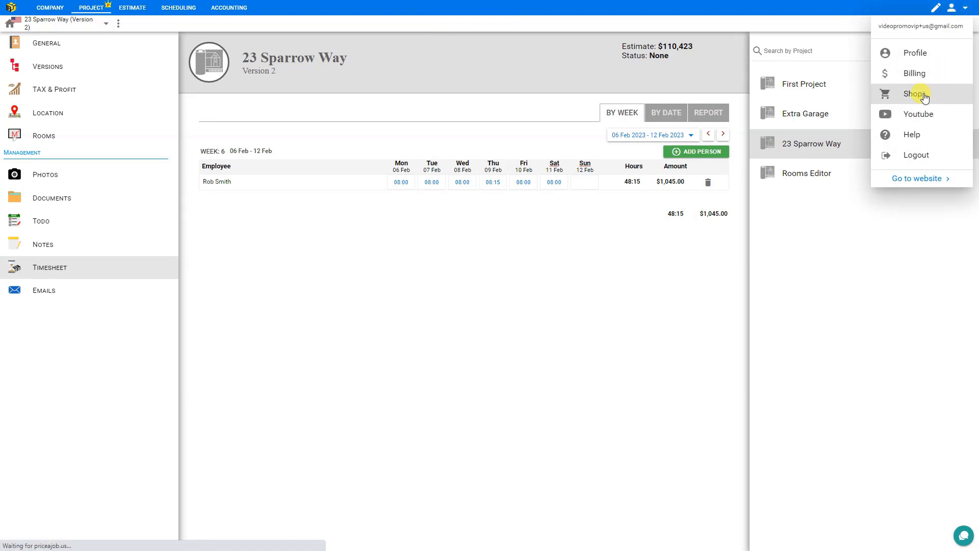
{"action": "left_click", "coordinate": [283, 205]}
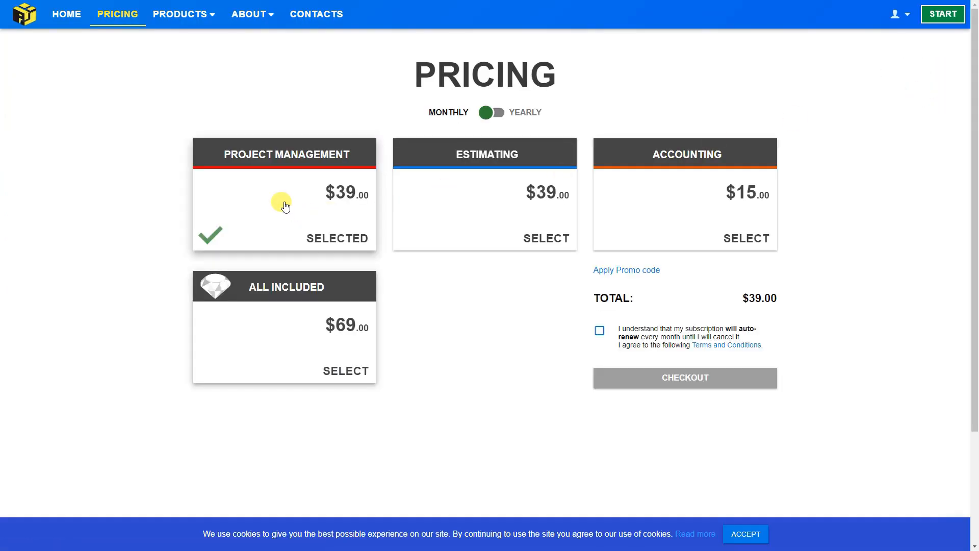
{"action": "left_click", "coordinate": [496, 115]}
{"action": "left_click", "coordinate": [499, 115]}
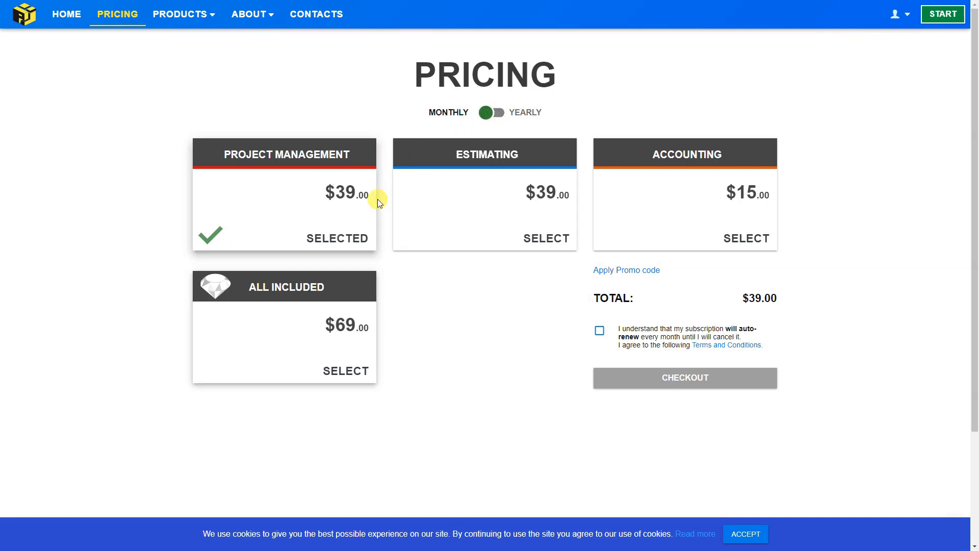
{"action": "left_click", "coordinate": [492, 115]}
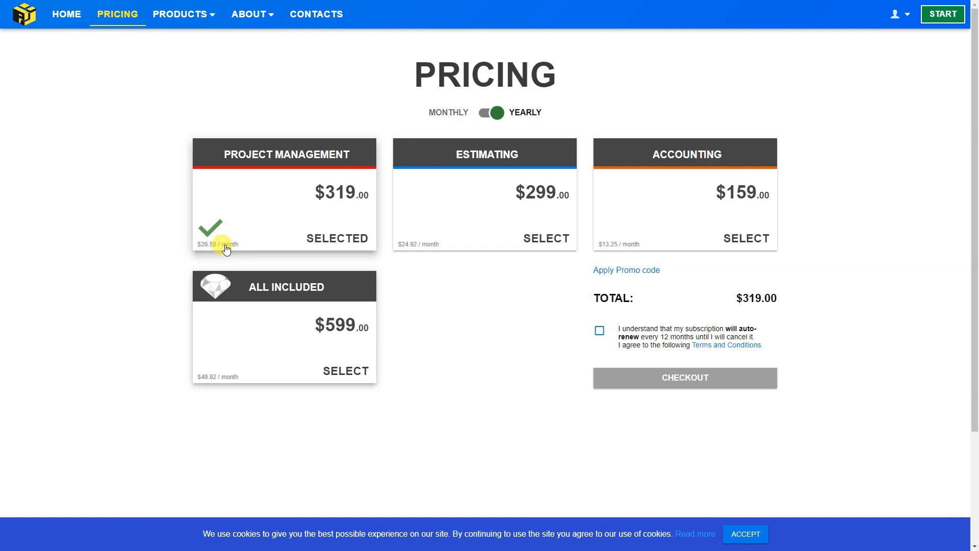
{"action": "left_click", "coordinate": [462, 182]}
{"action": "left_click", "coordinate": [671, 182]}
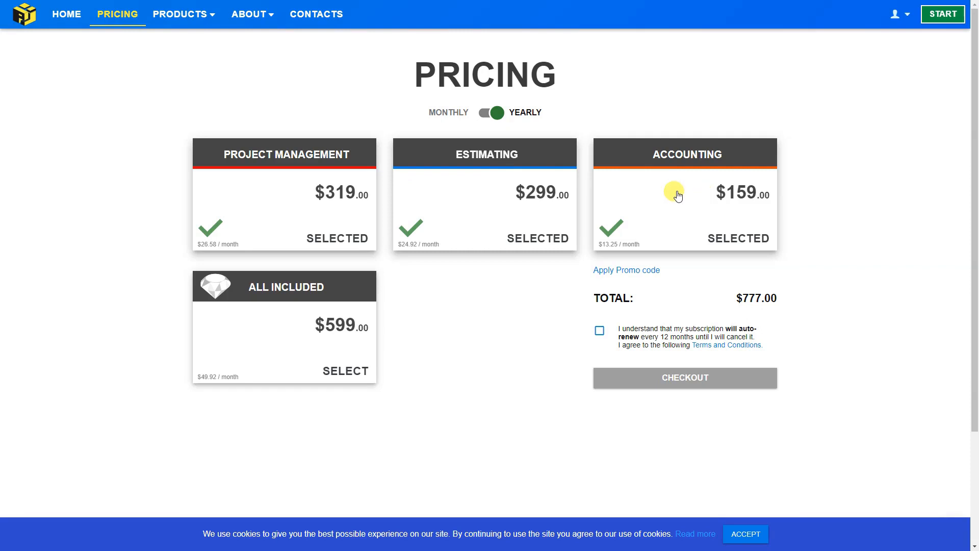
{"action": "left_click", "coordinate": [942, 14]}
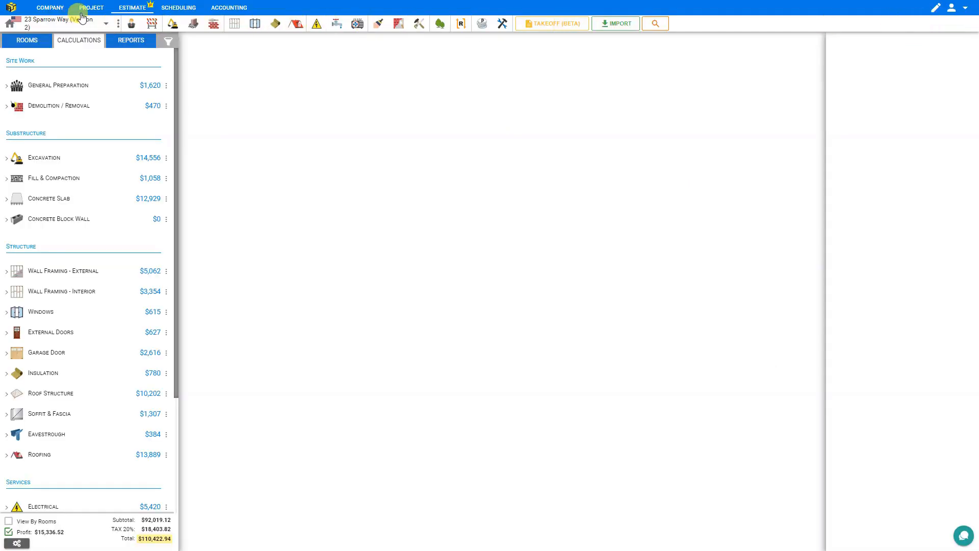
{"action": "left_click", "coordinate": [232, 10]}
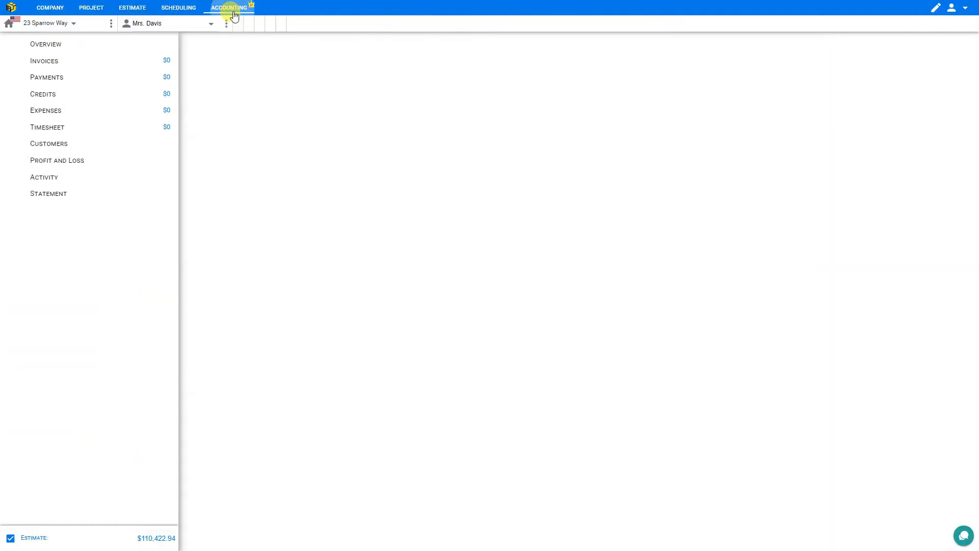
{"action": "left_click", "coordinate": [64, 151]}
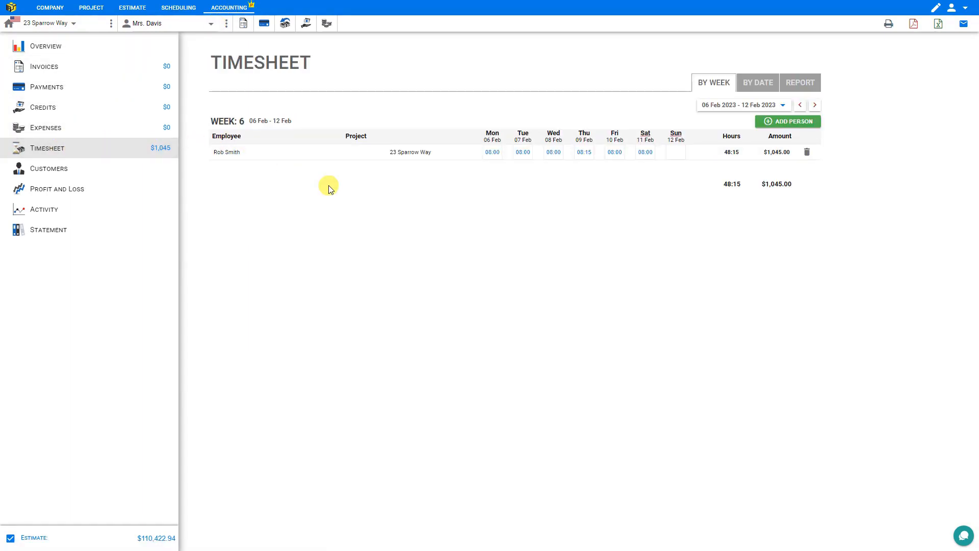
{"action": "left_click", "coordinate": [72, 24]}
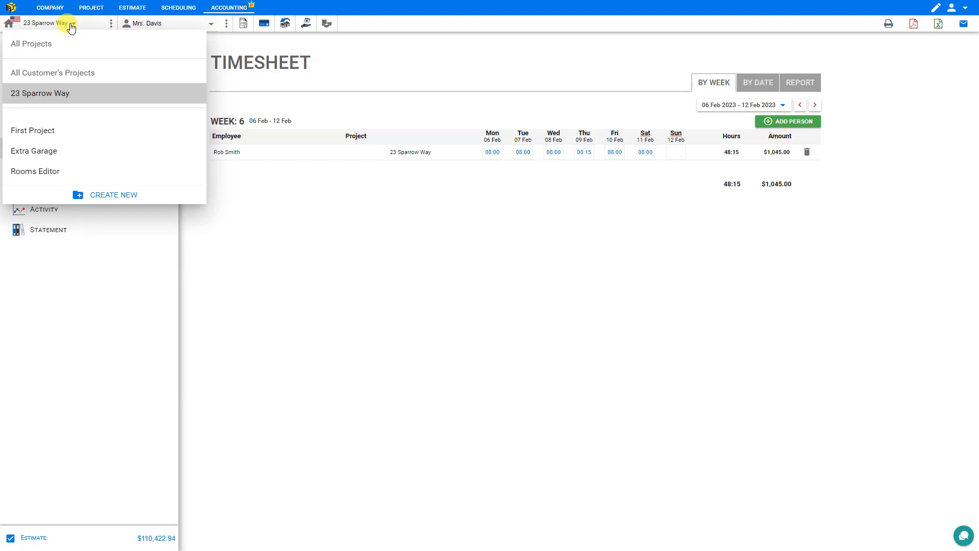
{"action": "left_click", "coordinate": [71, 25]}
{"action": "left_click", "coordinate": [71, 24]}
{"action": "left_click", "coordinate": [72, 25]}
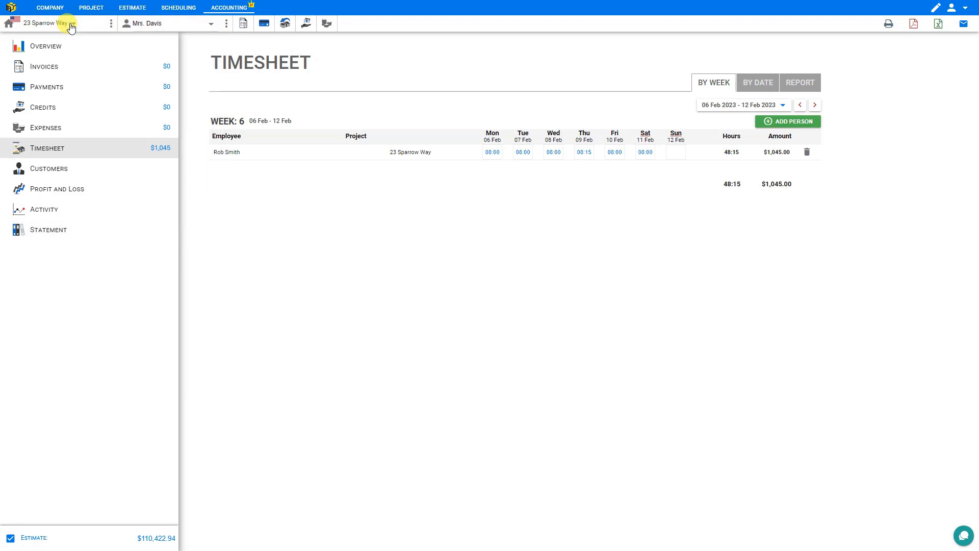
{"action": "left_click", "coordinate": [87, 10]}
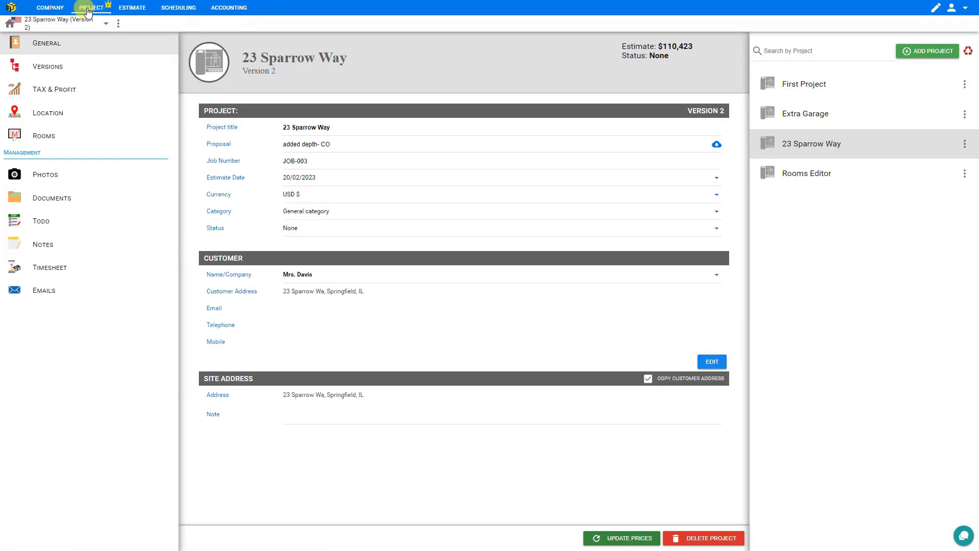
{"action": "left_click", "coordinate": [49, 274]}
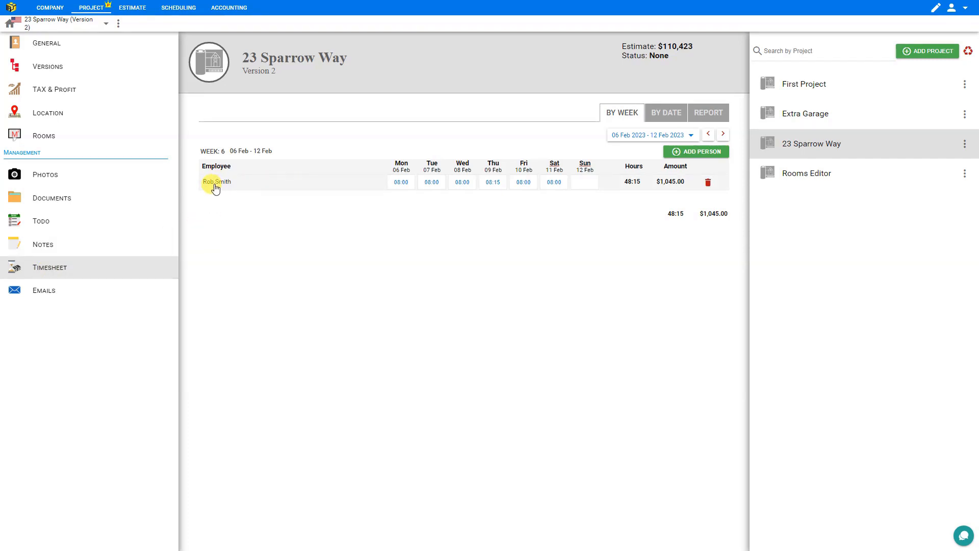
{"action": "left_click", "coordinate": [696, 153]}
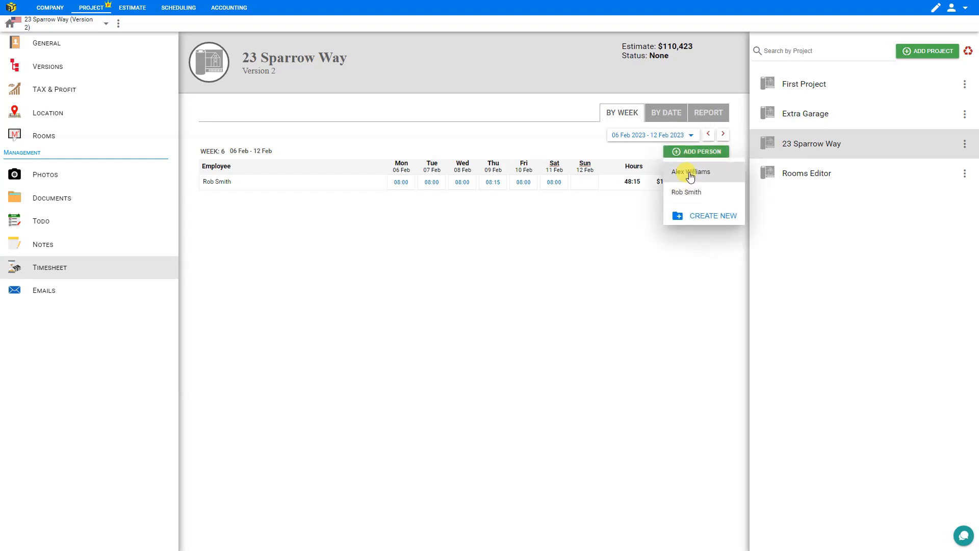
{"action": "left_click", "coordinate": [694, 217]}
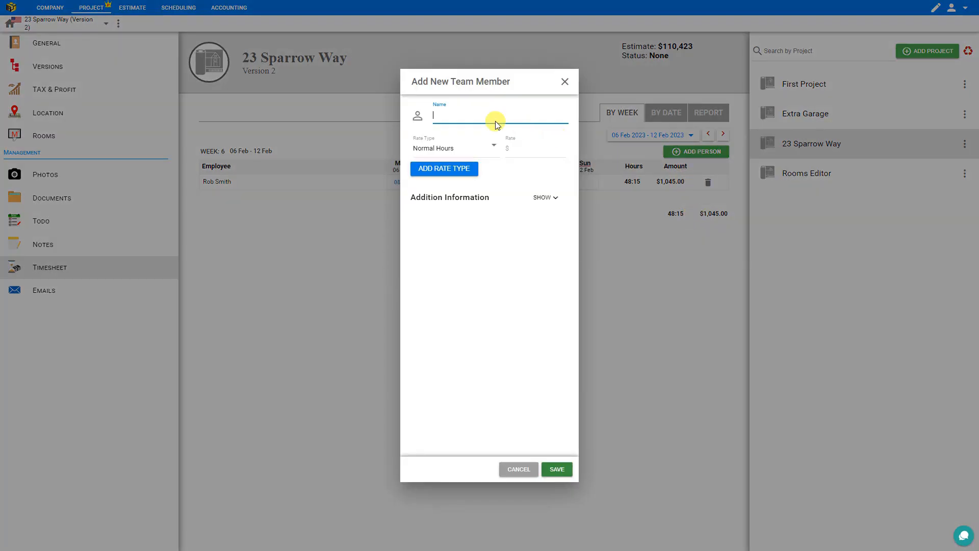
{"action": "left_click", "coordinate": [511, 145]}
{"action": "type", "text": "35"}
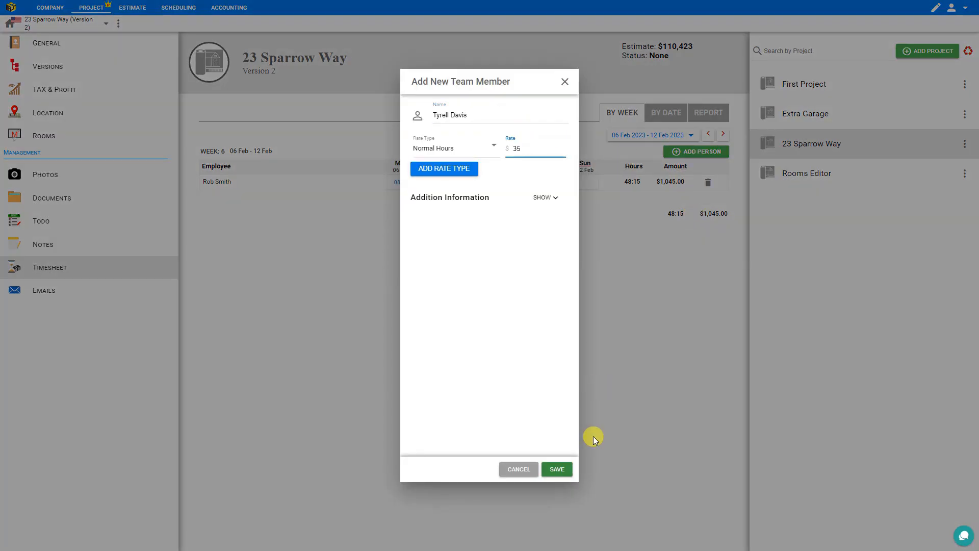
{"action": "left_click", "coordinate": [556, 469]}
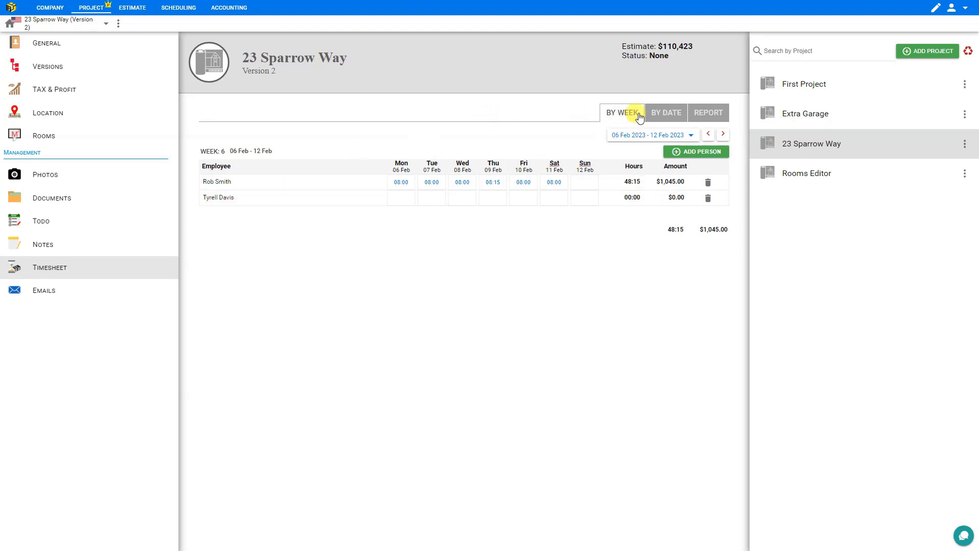
{"action": "left_click", "coordinate": [670, 116]}
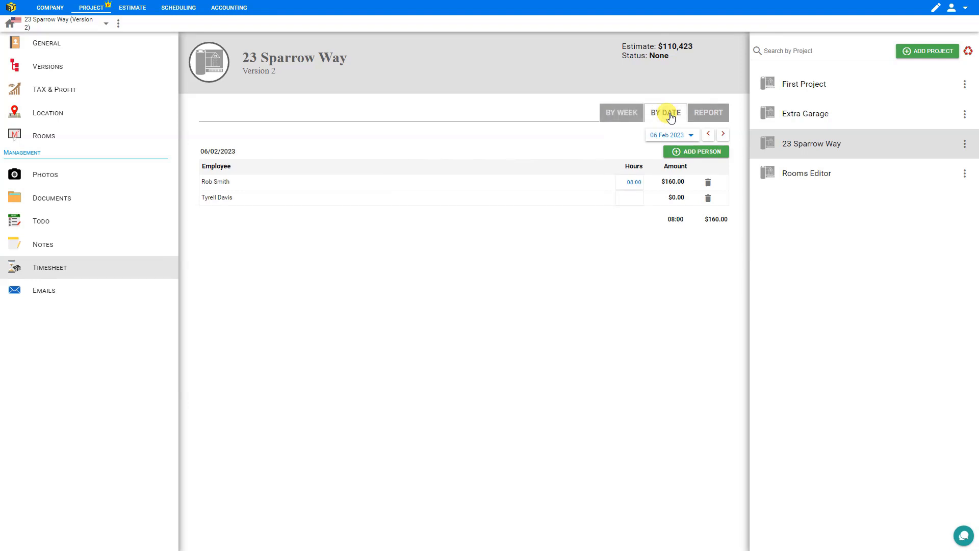
{"action": "left_click", "coordinate": [706, 113]}
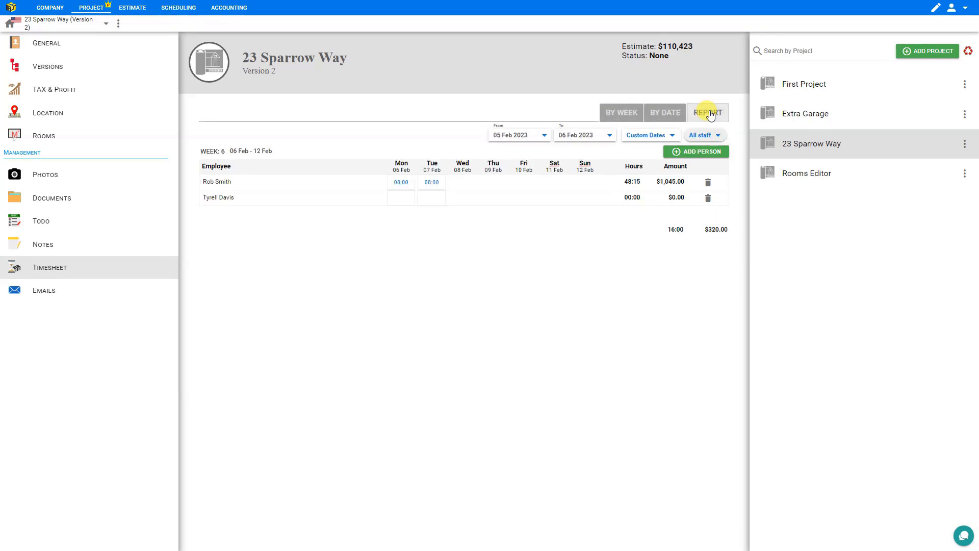
{"action": "left_click", "coordinate": [668, 136]}
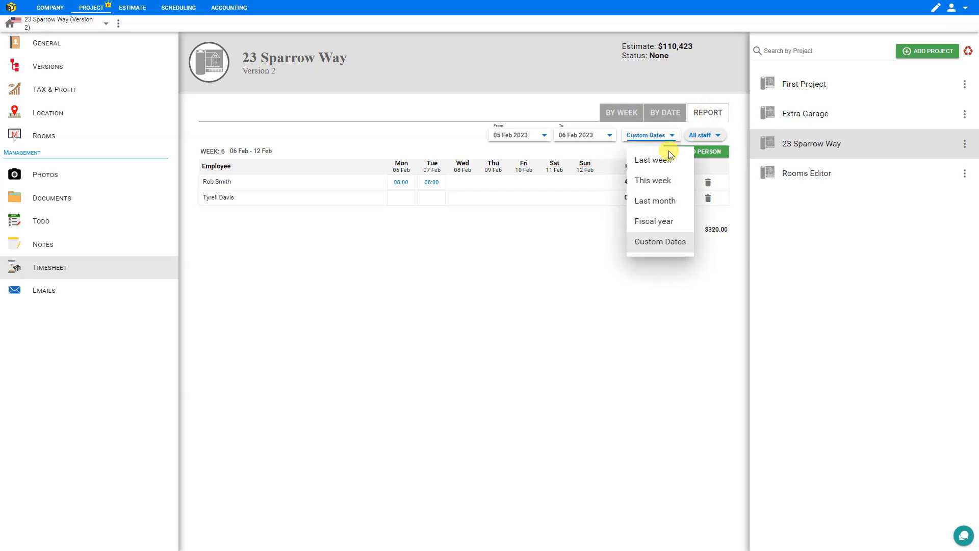
{"action": "left_click", "coordinate": [658, 162]}
{"action": "left_click", "coordinate": [664, 137]}
{"action": "left_click", "coordinate": [658, 179]}
{"action": "left_click", "coordinate": [658, 141]}
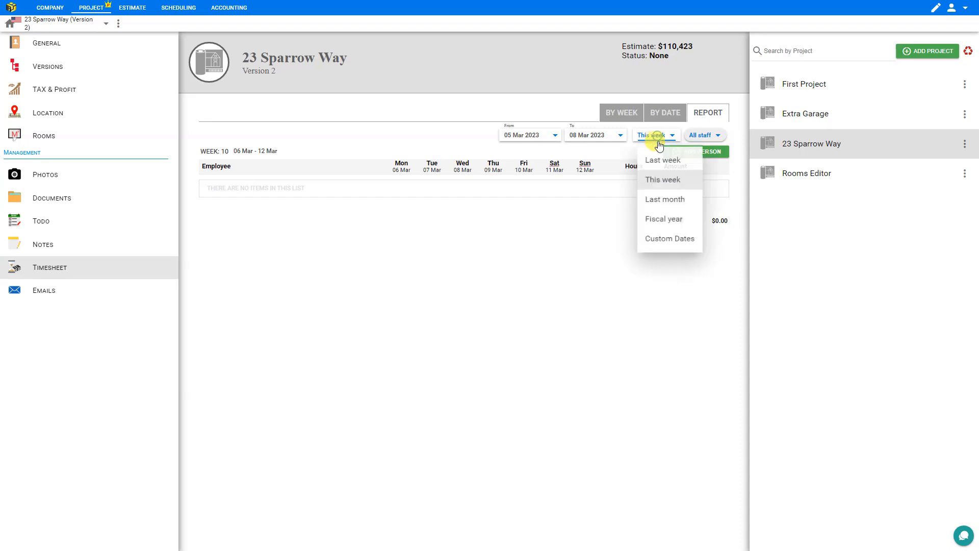
{"action": "left_click", "coordinate": [658, 199]}
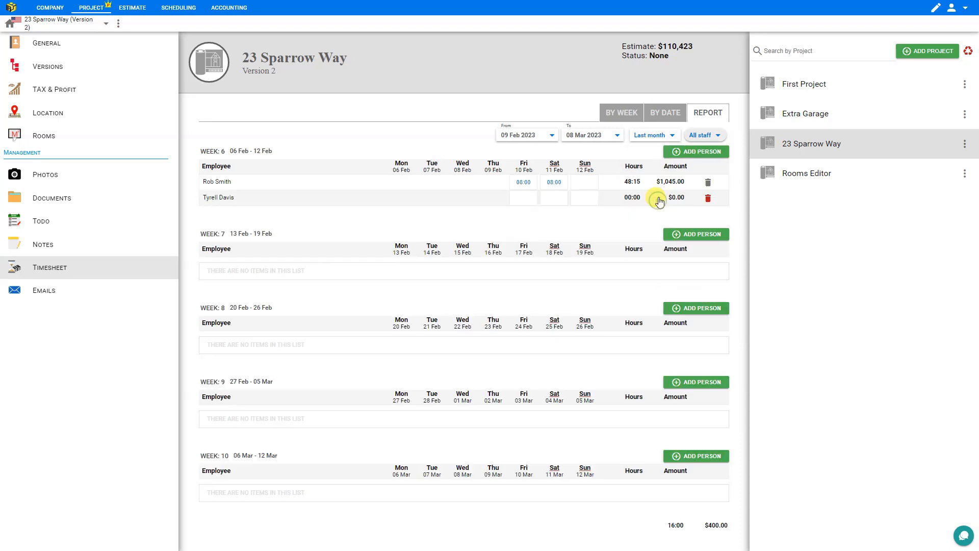
{"action": "left_click", "coordinate": [669, 139]}
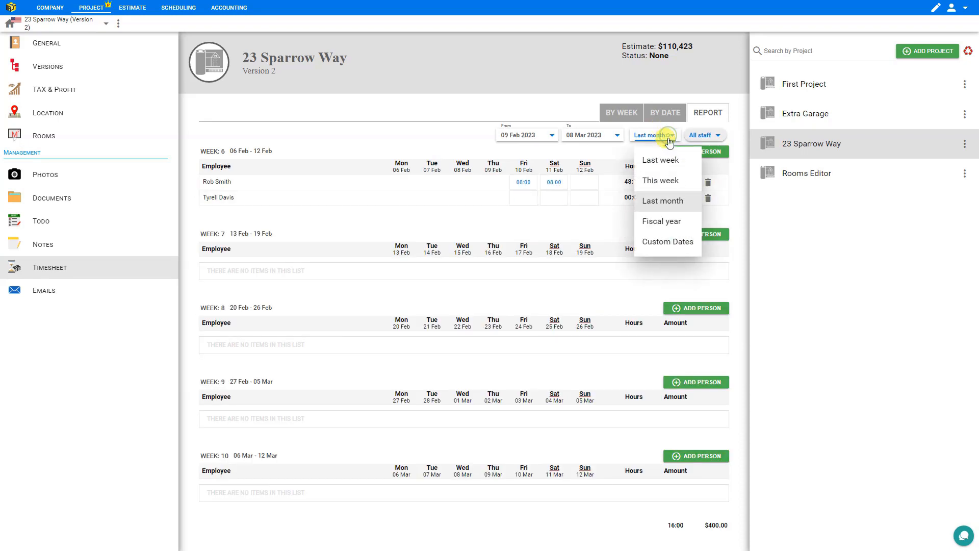
{"action": "left_click", "coordinate": [665, 222]}
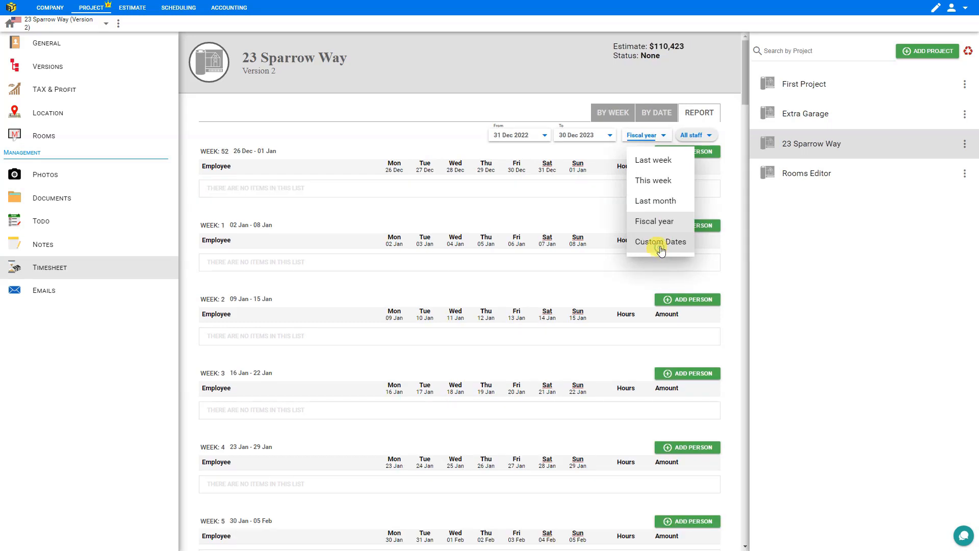
{"action": "left_click", "coordinate": [660, 244]}
{"action": "left_click", "coordinate": [545, 136]}
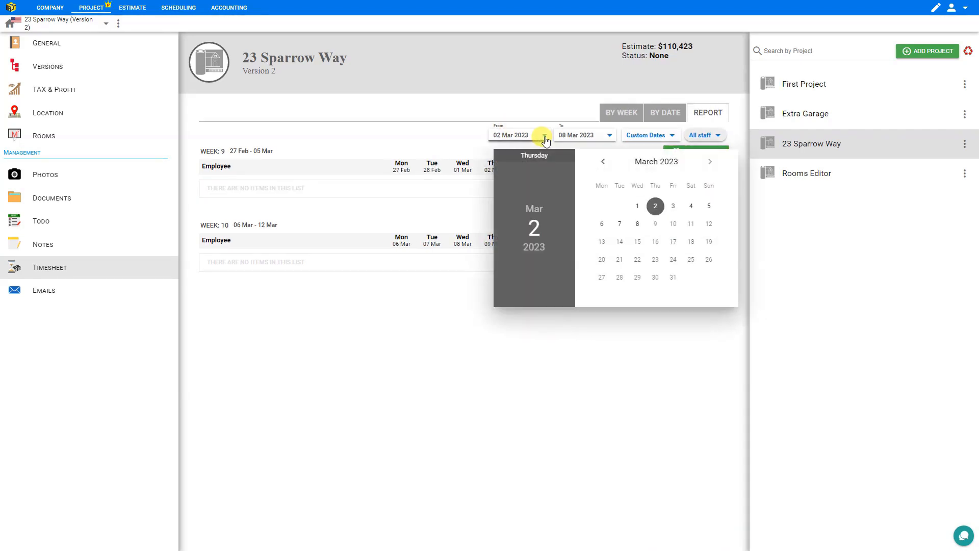
{"action": "left_click", "coordinate": [586, 136]}
{"action": "left_click", "coordinate": [610, 136]}
{"action": "left_click", "coordinate": [613, 140]}
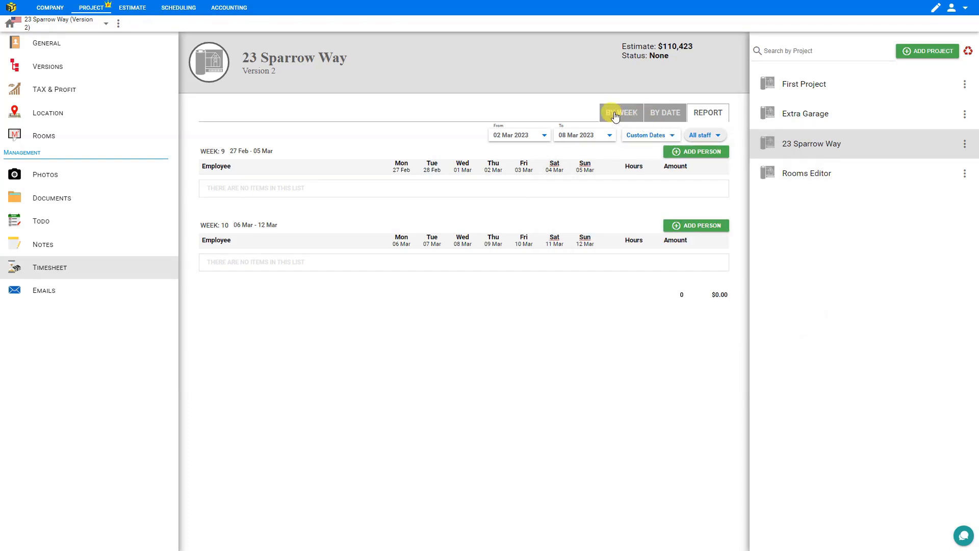
{"action": "left_click", "coordinate": [615, 115]}
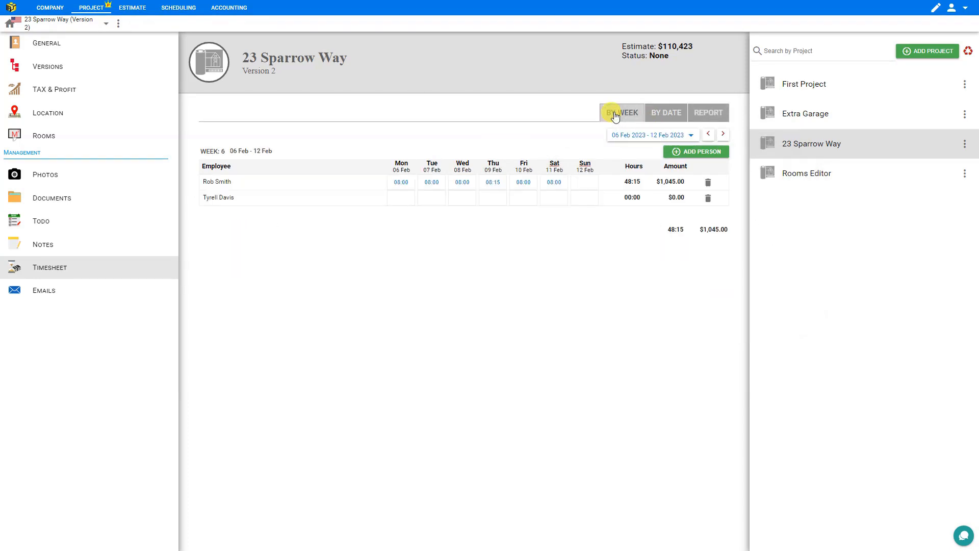
- Switch the timesheet to week 10 (06–12 Mar 2023) and add the new team member
{"action": "left_click", "coordinate": [691, 136]}
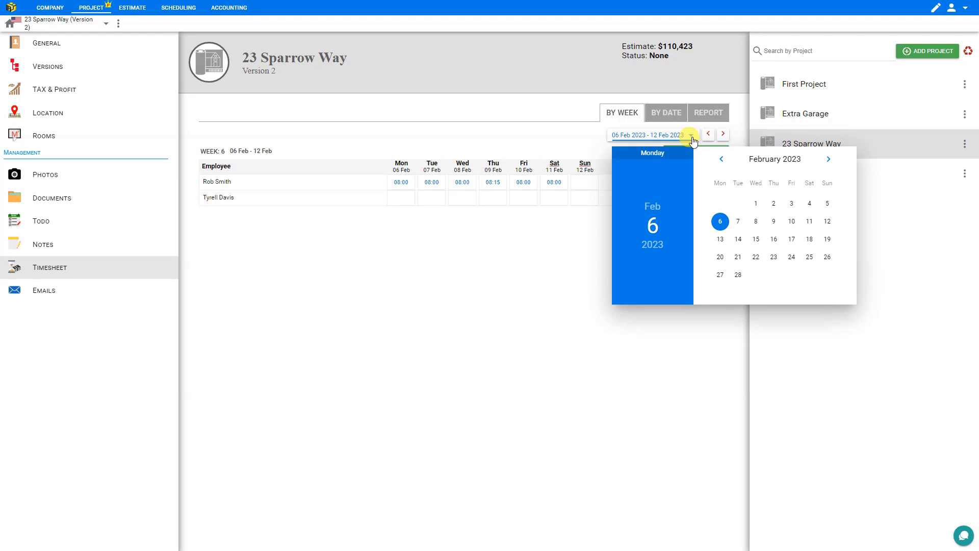
{"action": "left_click", "coordinate": [829, 160]}
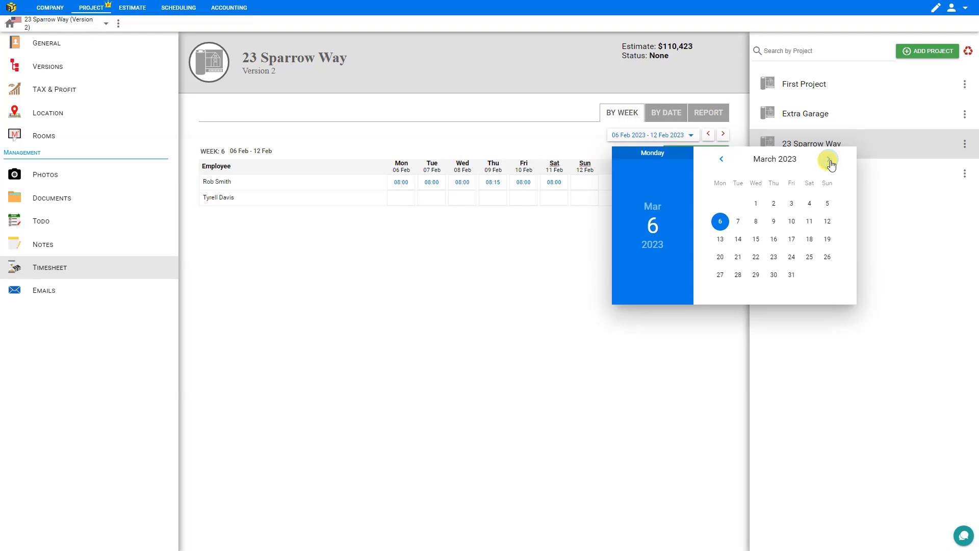
{"action": "left_click", "coordinate": [720, 220]}
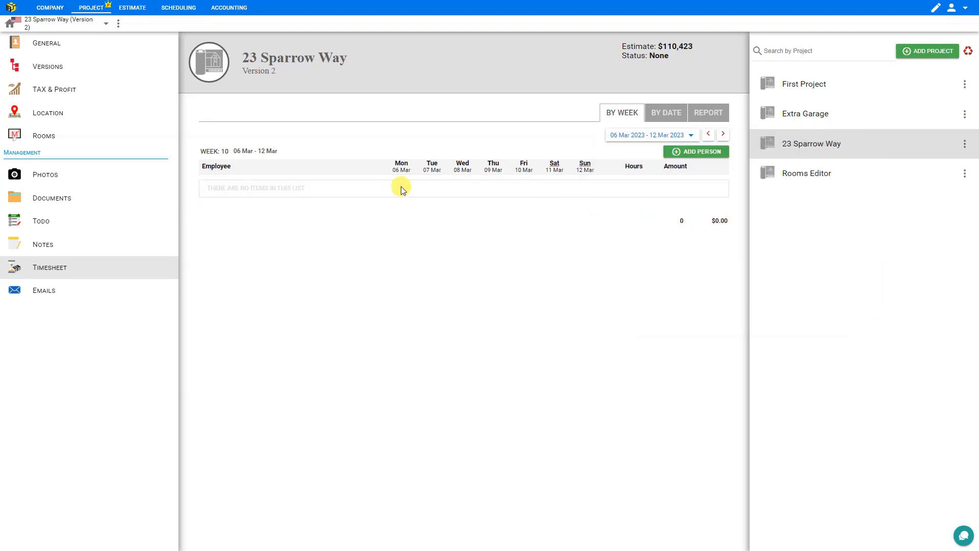
{"action": "left_click", "coordinate": [683, 153]}
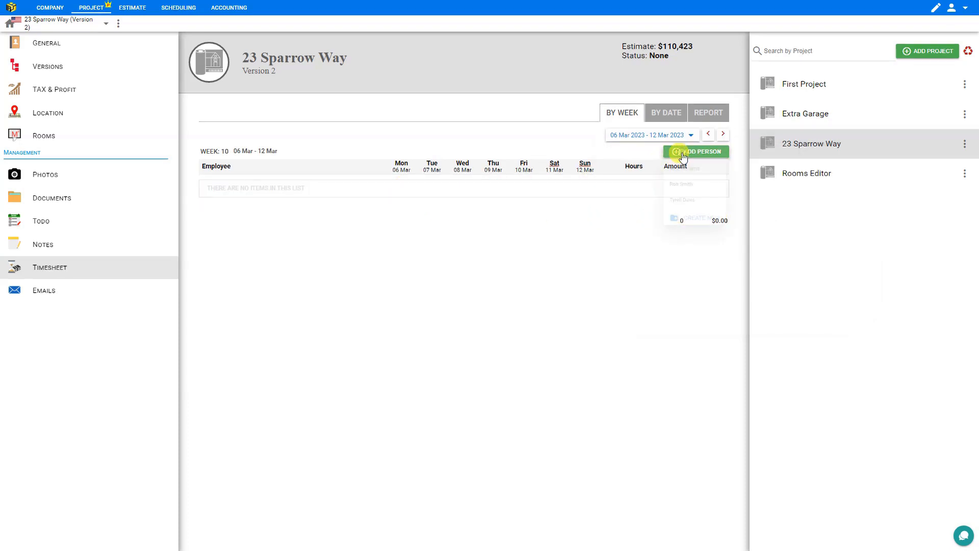
{"action": "left_click", "coordinate": [687, 212]}
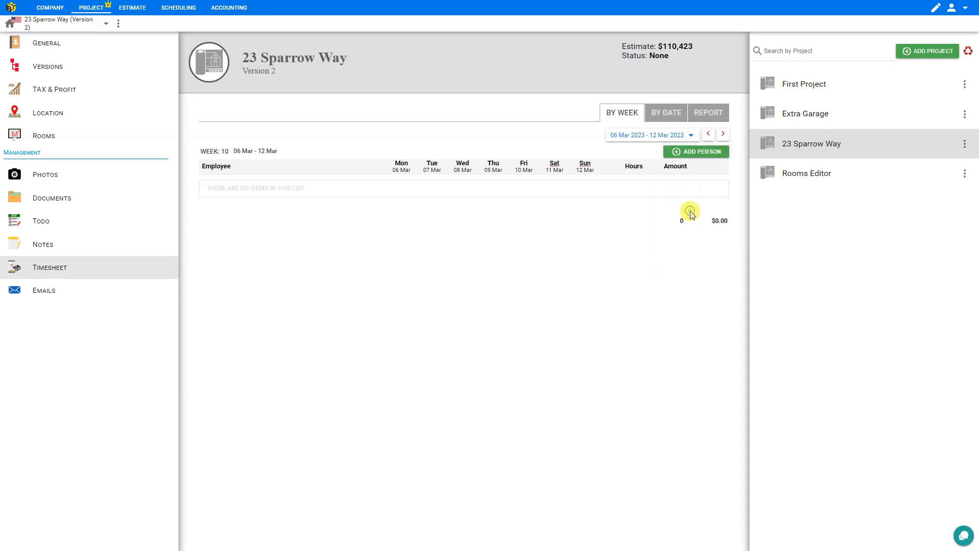
- Log 8 hours each Monday to Wednesday (24:00, $840.00), then open Wednesday's Worker Day details
{"action": "left_click", "coordinate": [405, 183]}
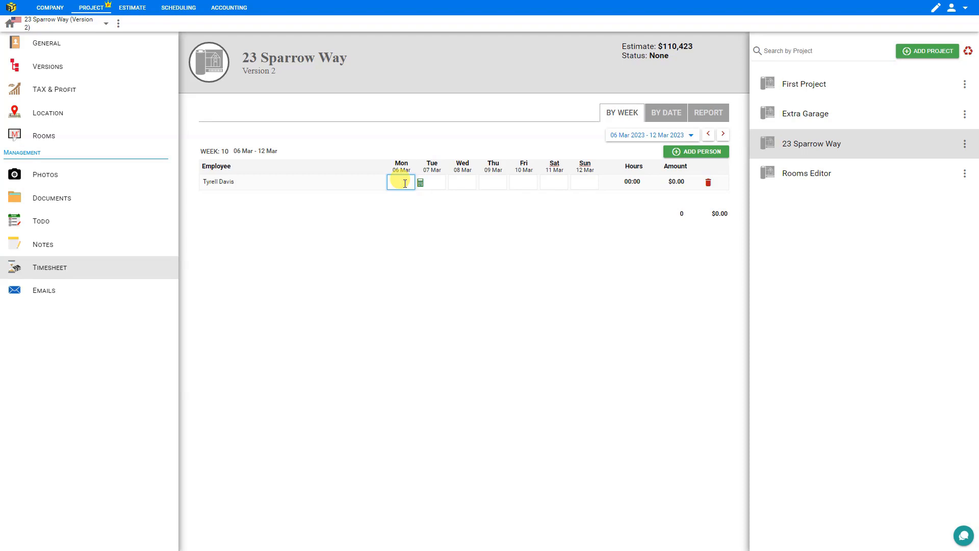
{"action": "type", "text": "8"}
{"action": "key", "text": "Tab"}
{"action": "type", "text": "8"}
{"action": "key", "text": "Tab"}
{"action": "type", "text": "8"}
{"action": "key", "text": "Tab"}
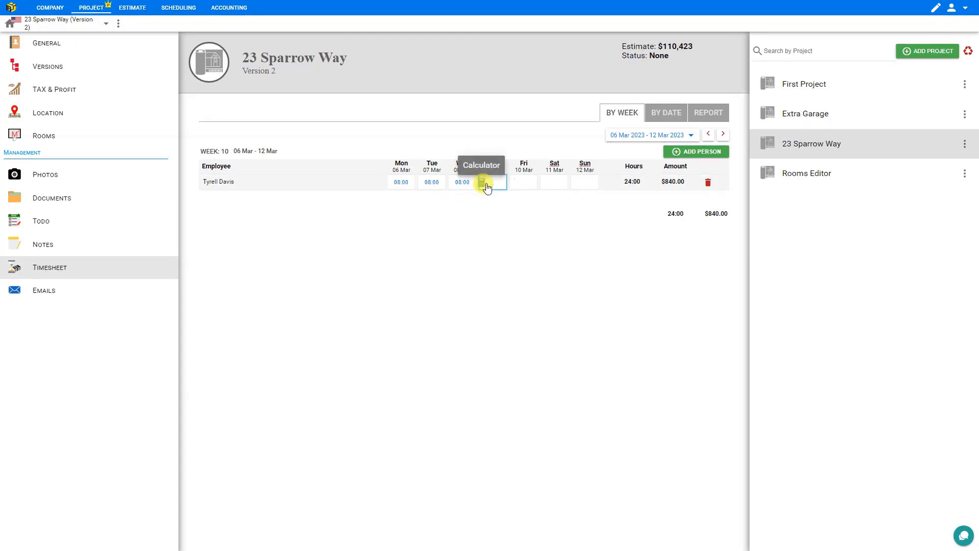
{"action": "left_click", "coordinate": [482, 183]}
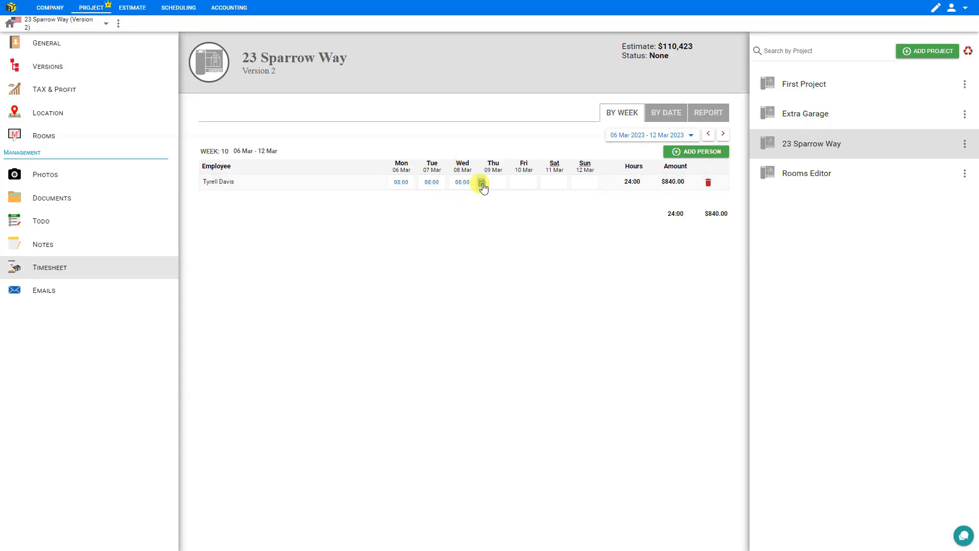
{"action": "left_click", "coordinate": [474, 141]}
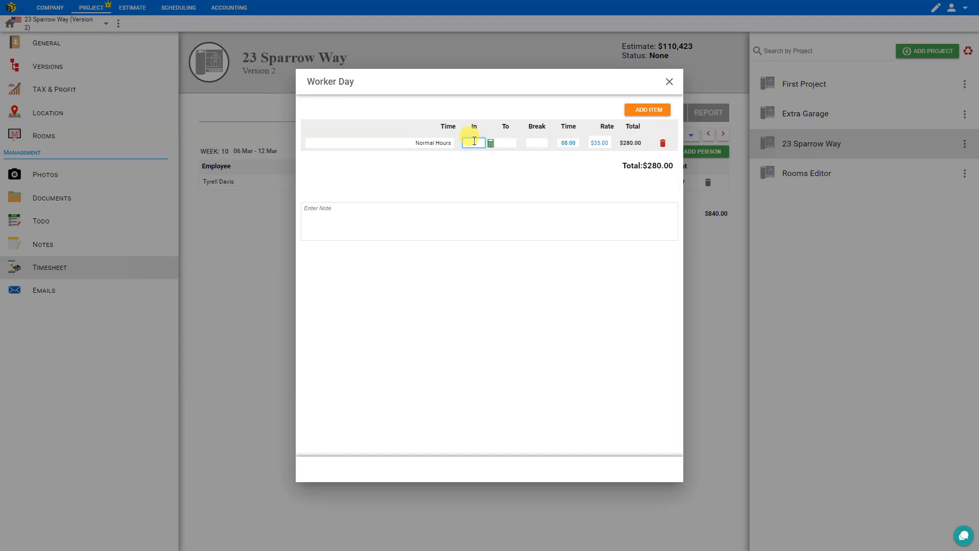
- Set Wednesday's entry to 07:00–15:15 with a 40-minute break, giving 07:35
{"action": "left_click", "coordinate": [511, 142]}
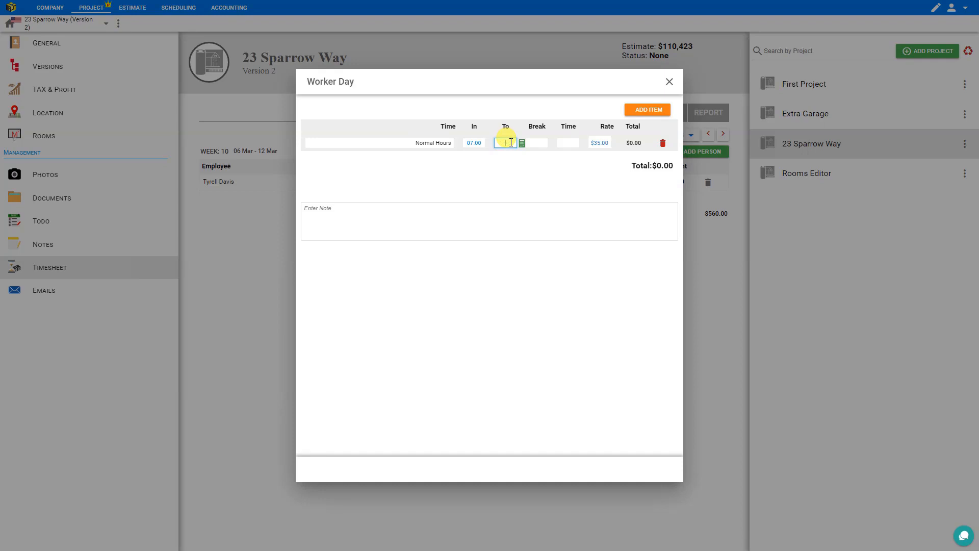
{"action": "type", "text": "15:15"}
{"action": "left_click", "coordinate": [536, 142]}
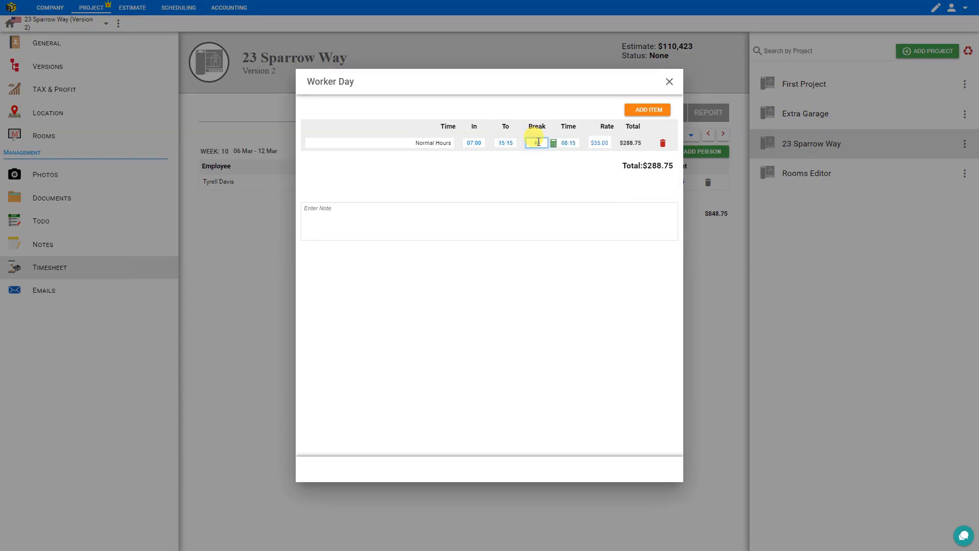
{"action": "left_click", "coordinate": [565, 143]}
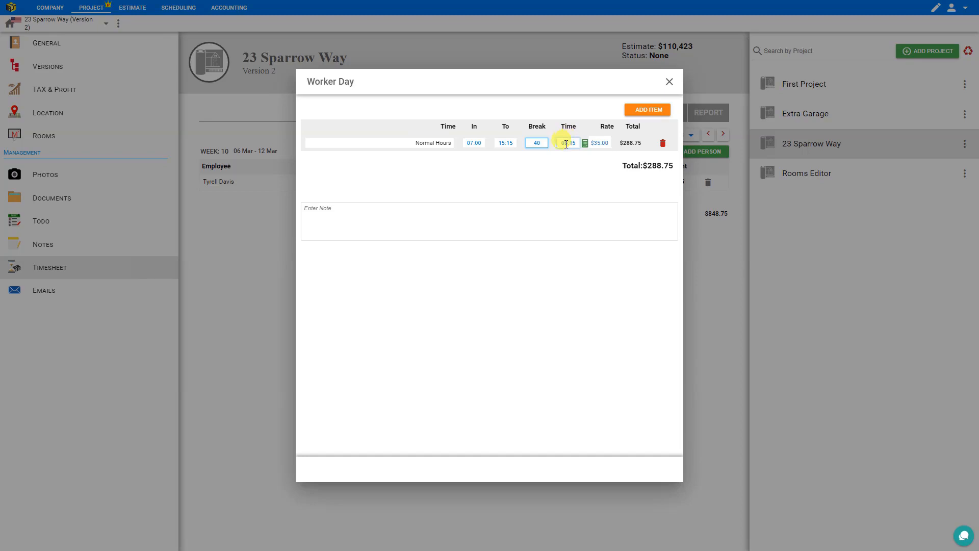
{"action": "left_click", "coordinate": [600, 144]}
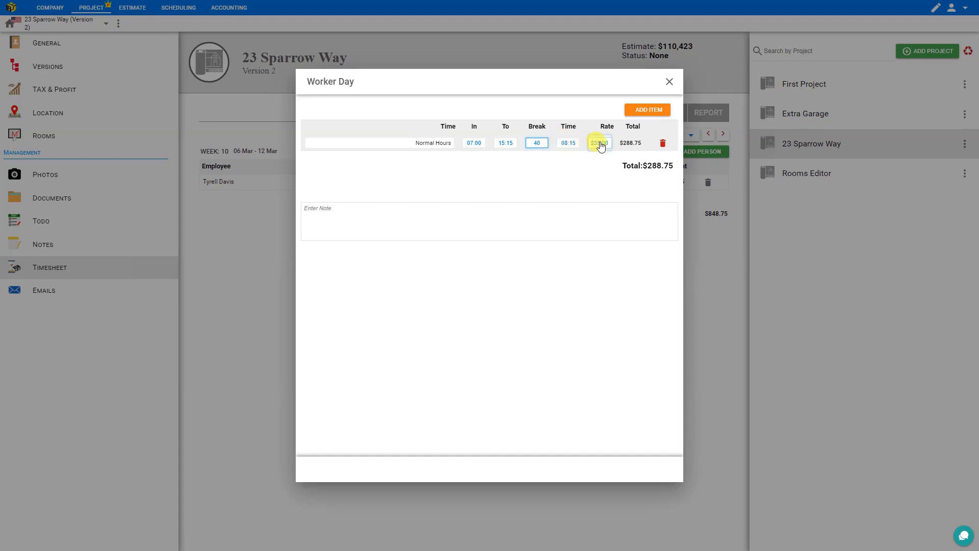
{"action": "left_click", "coordinate": [638, 146]}
{"action": "left_click", "coordinate": [603, 147]}
- Add an extra hours line, delete it unused, and close Worker Day
{"action": "left_click", "coordinate": [655, 115]}
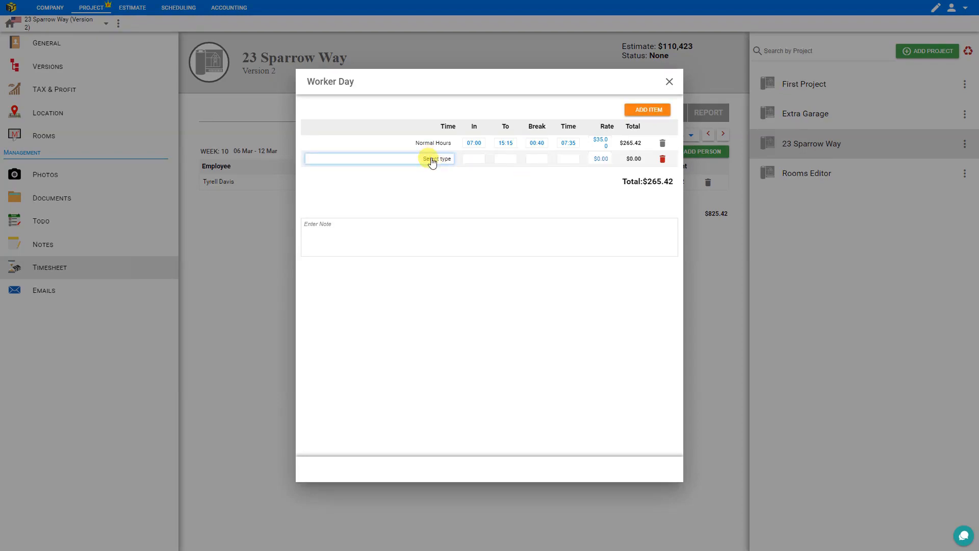
{"action": "left_click", "coordinate": [430, 159]}
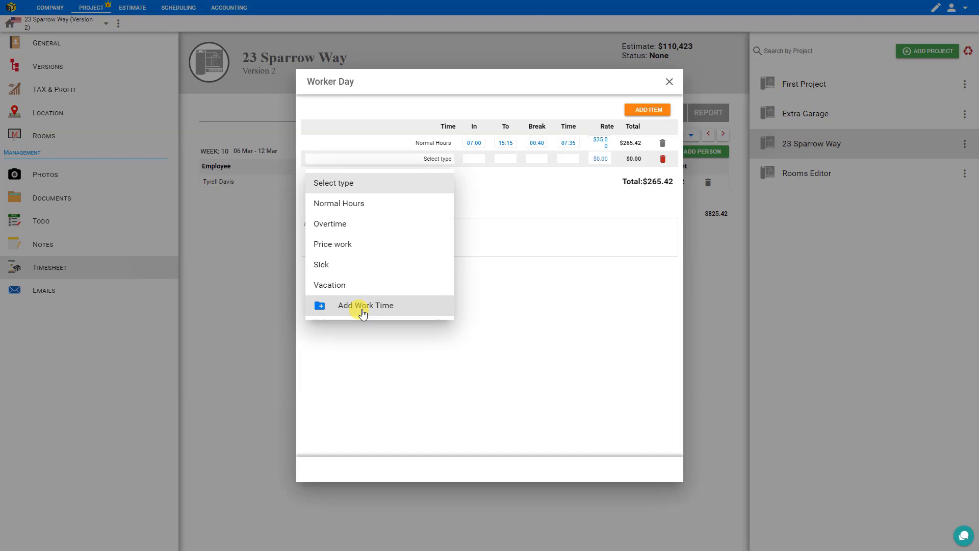
{"action": "left_click", "coordinate": [415, 180]}
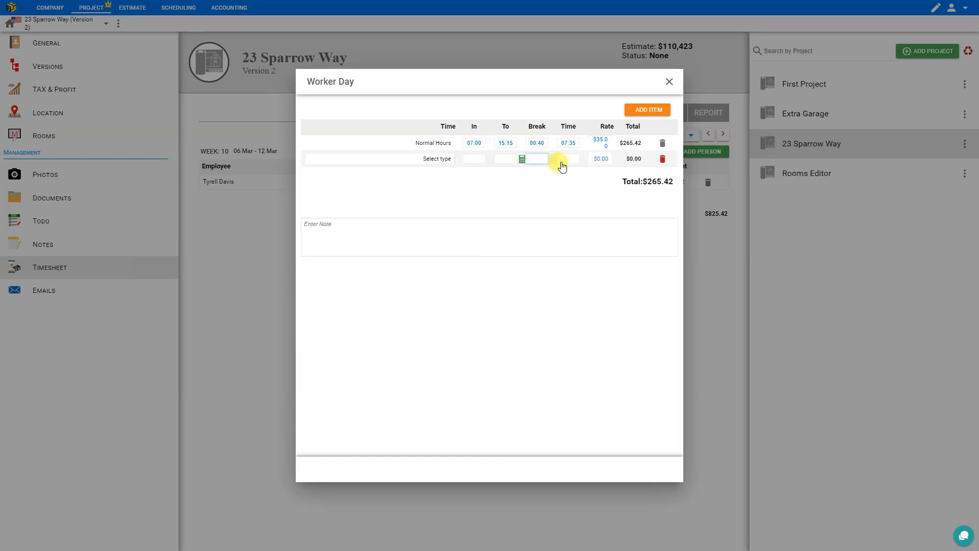
{"action": "left_click", "coordinate": [665, 162]}
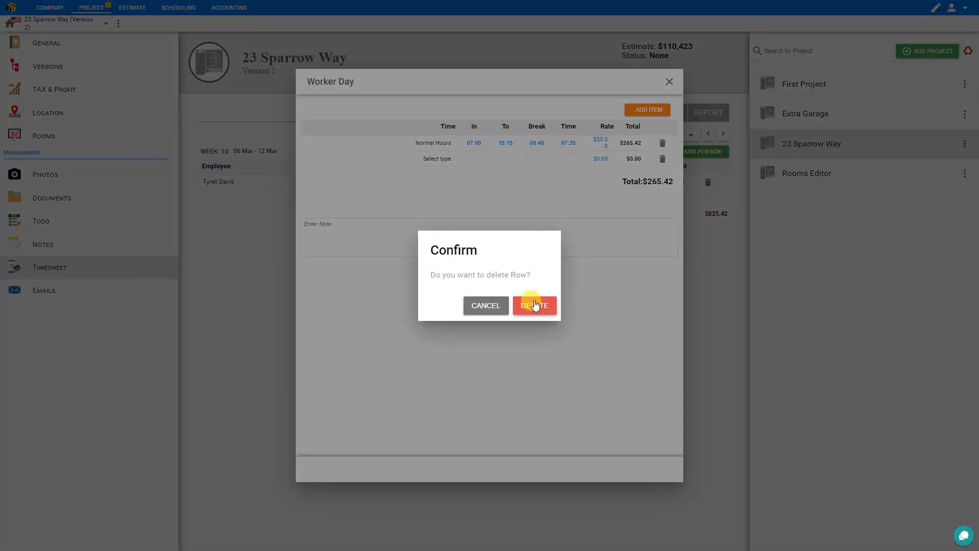
{"action": "left_click", "coordinate": [535, 305]}
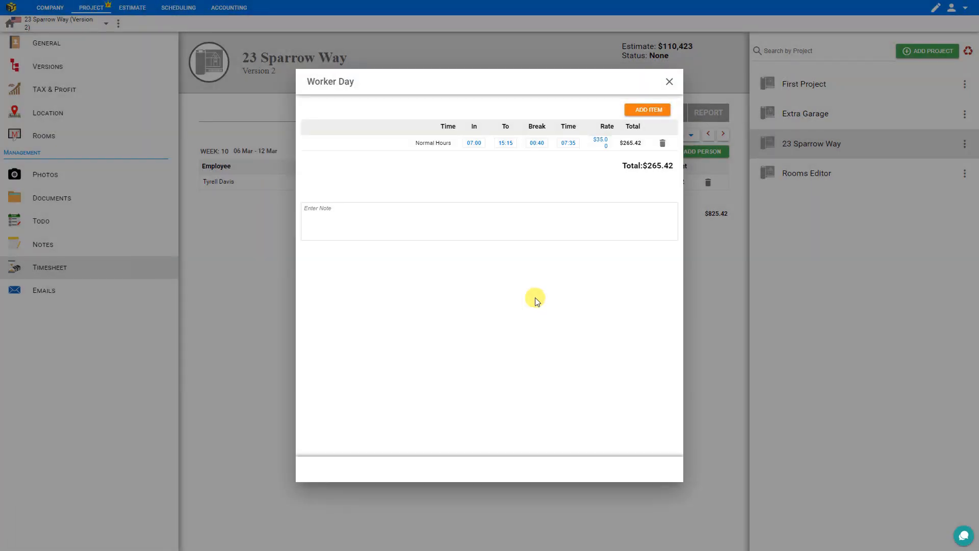
{"action": "left_click", "coordinate": [668, 83]}
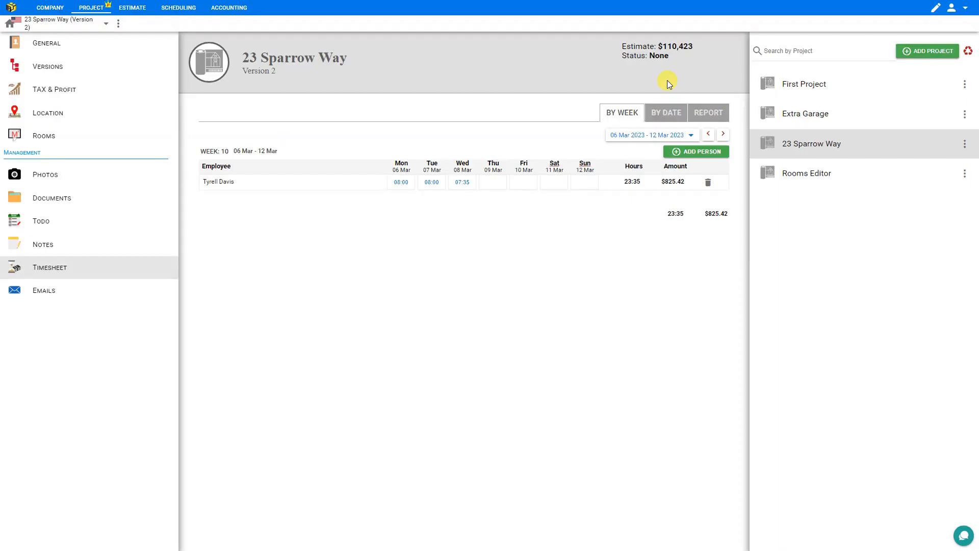
- Reopen Wednesday's Worker Day details showing the 07:00–15:15 Normal Hours entry
{"action": "left_click", "coordinate": [463, 183]}
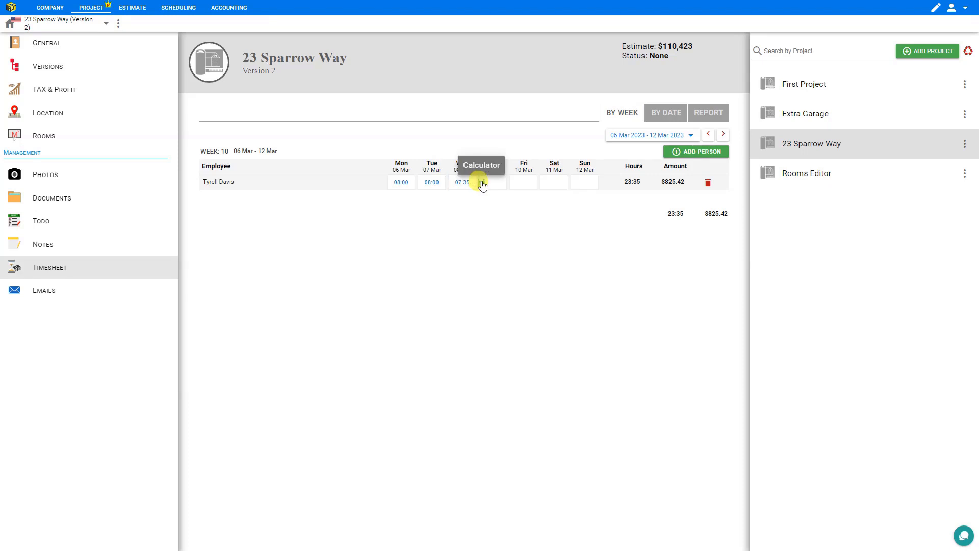
{"action": "left_click", "coordinate": [482, 184]}
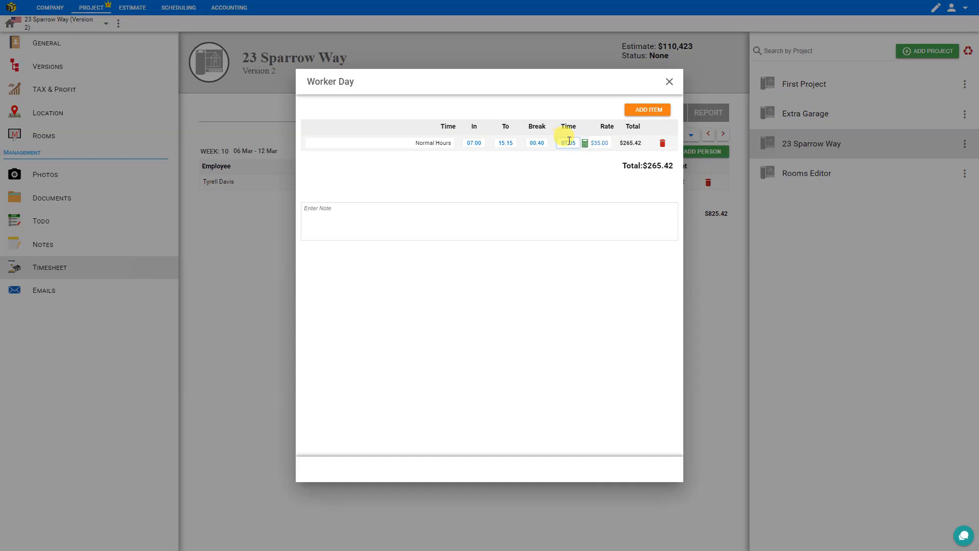
- Close Worker Day, switch to the Extra Garage project and add the team member
{"action": "left_click", "coordinate": [669, 82]}
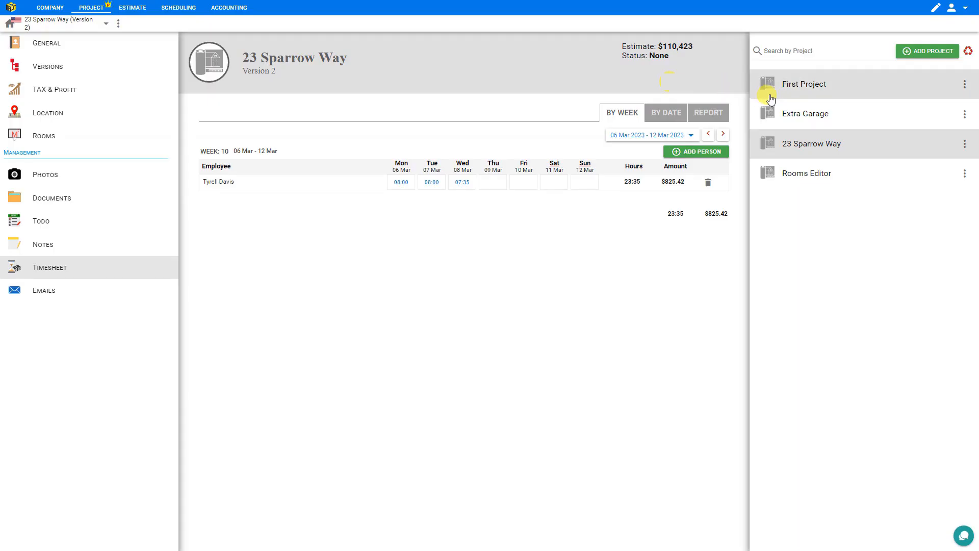
{"action": "left_click", "coordinate": [787, 115]}
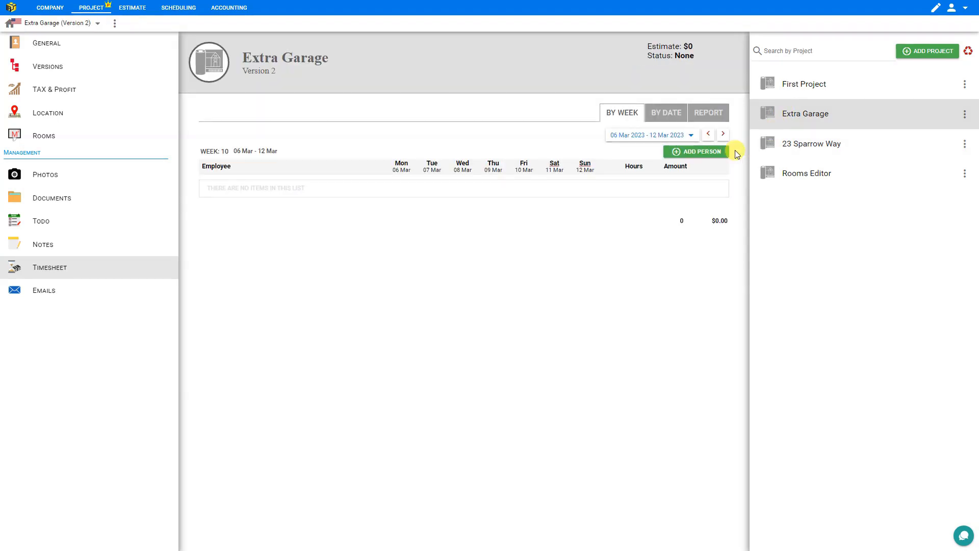
{"action": "left_click", "coordinate": [696, 152]}
{"action": "left_click", "coordinate": [696, 212]}
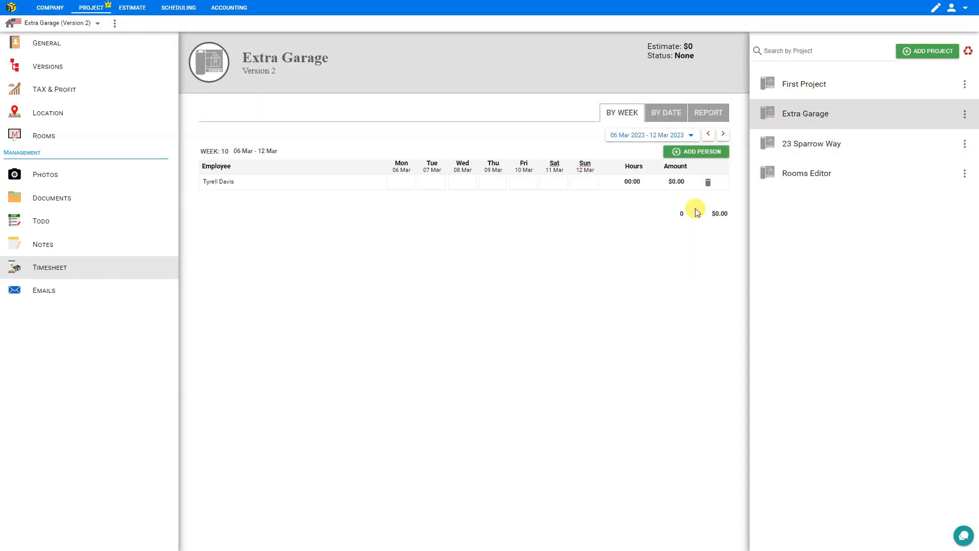
- Log 12 hours on Monday and Tuesday for Extra Garage, totalling 24:00 and $840.00
{"action": "left_click", "coordinate": [401, 182]}
{"action": "type", "text": "12"}
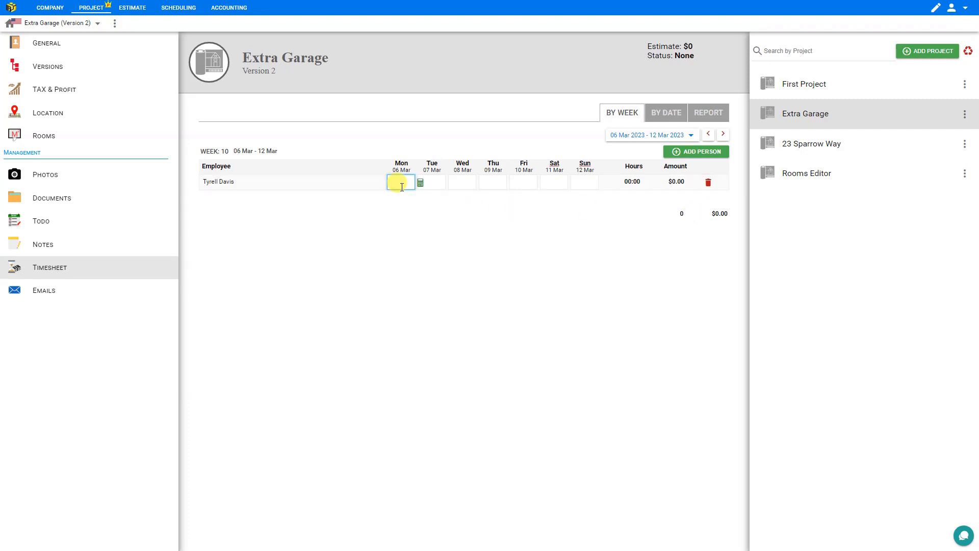
{"action": "left_click", "coordinate": [442, 179]}
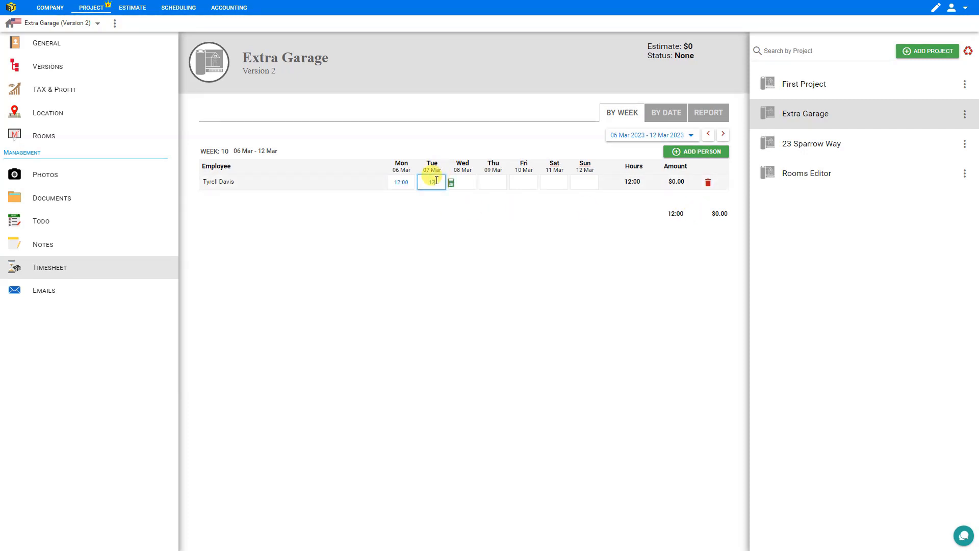
{"action": "type", "text": "12"}
{"action": "left_click", "coordinate": [453, 230]}
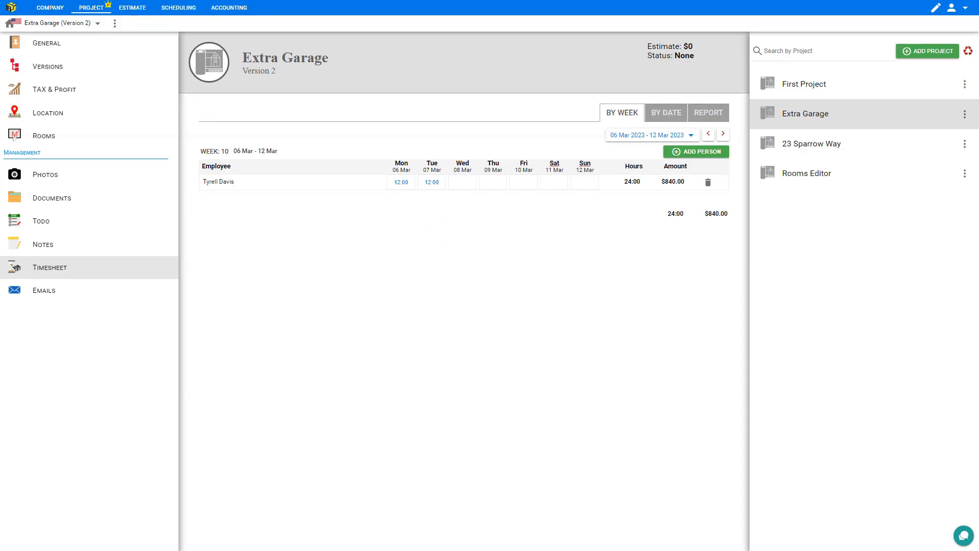
{"action": "left_click", "coordinate": [46, 11]}
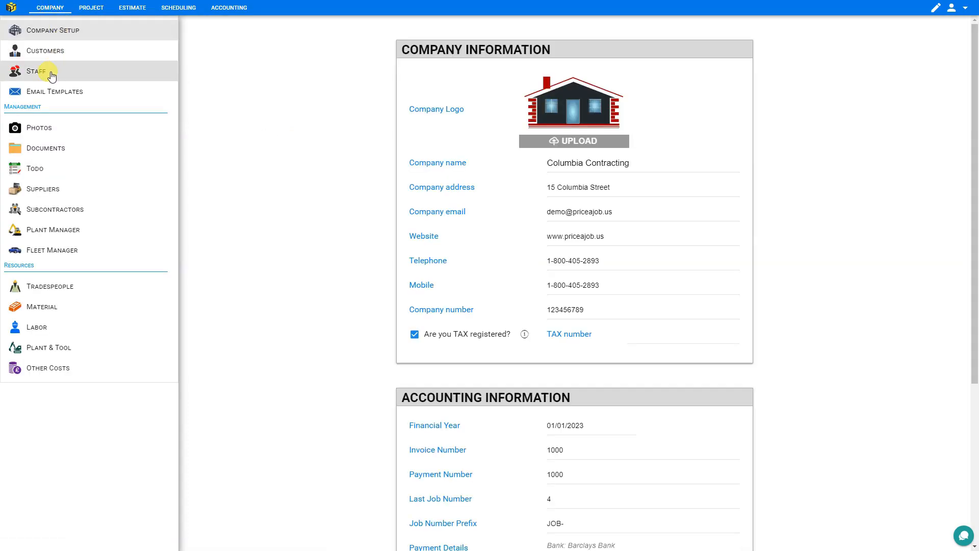
- Open the staff member's week-10 timesheet combining both projects: 47:35 hours, $1,665.42
{"action": "left_click", "coordinate": [51, 76]}
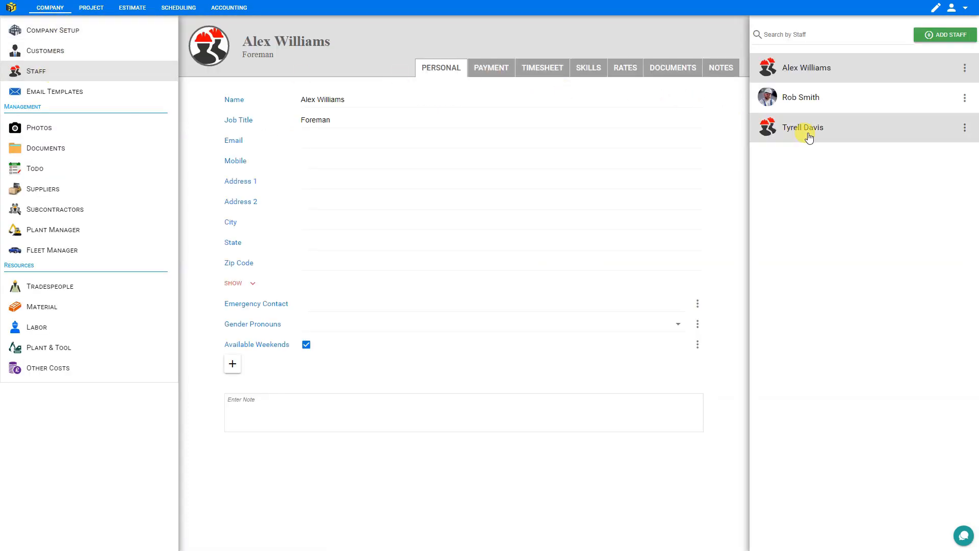
{"action": "left_click", "coordinate": [809, 138]}
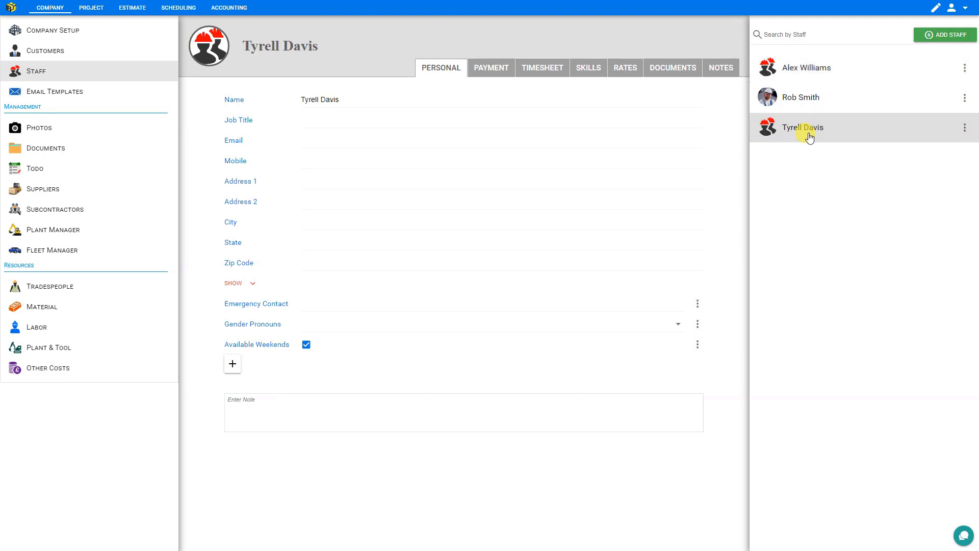
{"action": "left_click", "coordinate": [544, 70]}
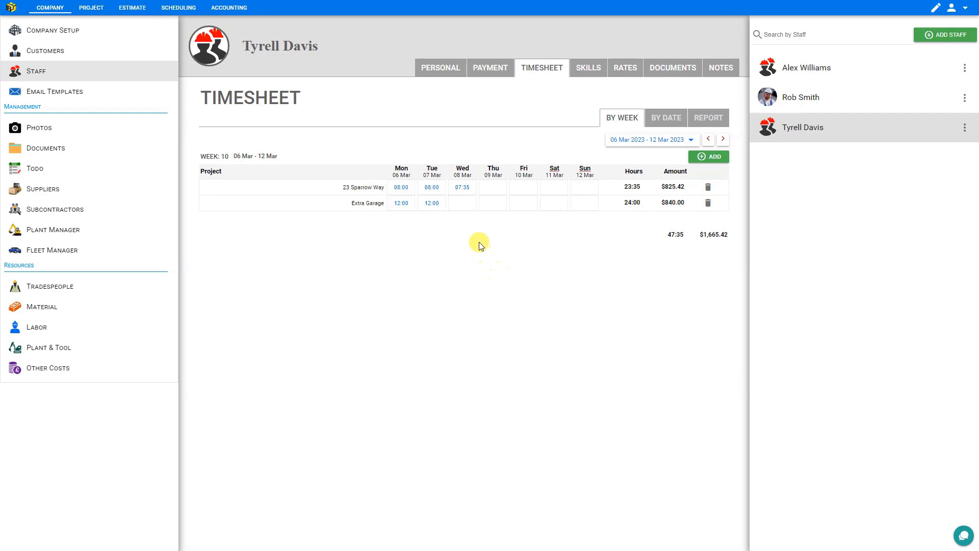
{"action": "left_click", "coordinate": [469, 203]}
{"action": "left_click", "coordinate": [469, 187]}
{"action": "left_click", "coordinate": [487, 188]}
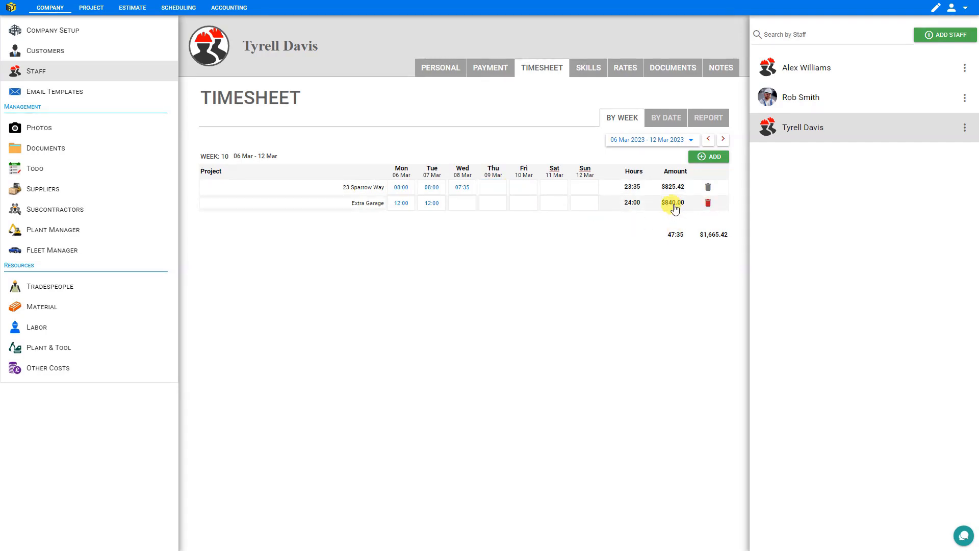
- Change both Extra Garage 12:00 days from Normal Hours to Overtime, dropping the week to $825.42
{"action": "left_click", "coordinate": [420, 204]}
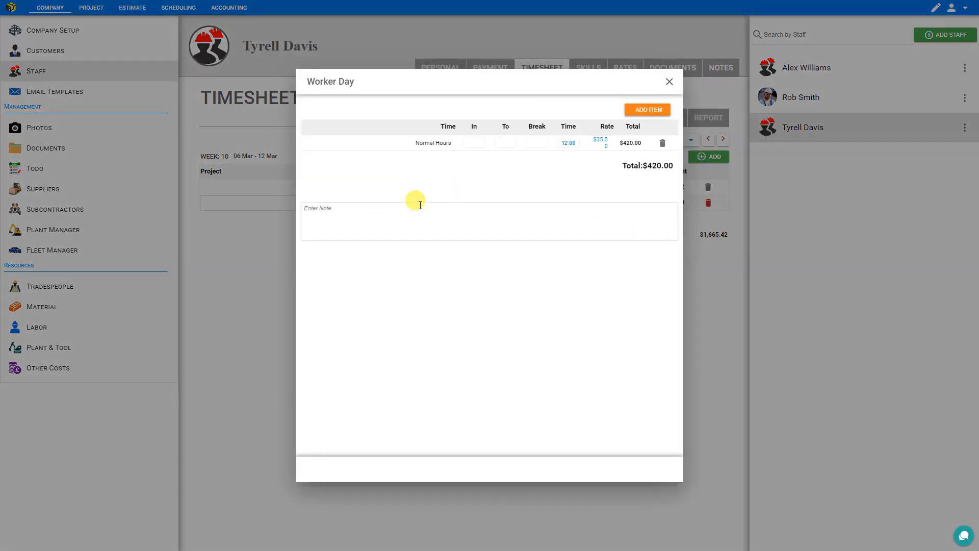
{"action": "left_click", "coordinate": [428, 145]}
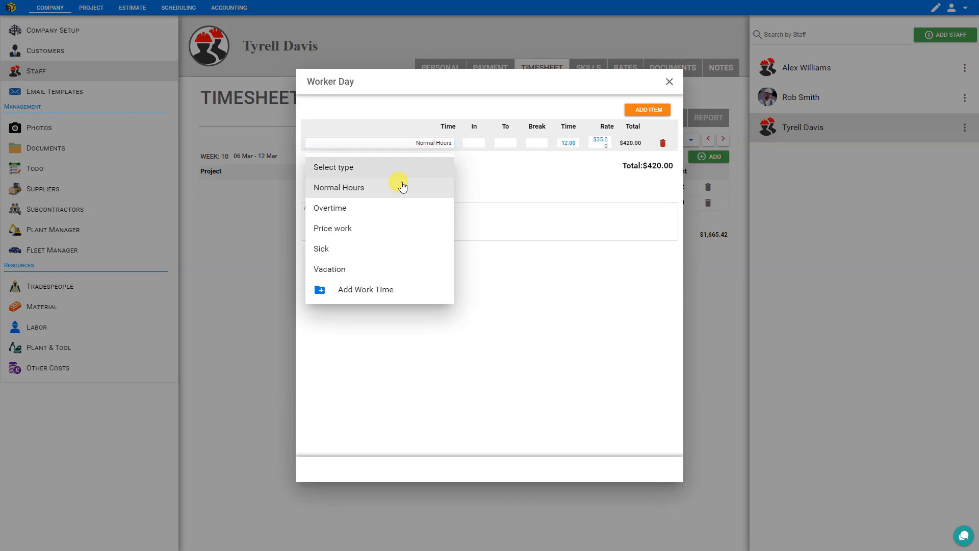
{"action": "left_click", "coordinate": [372, 210]}
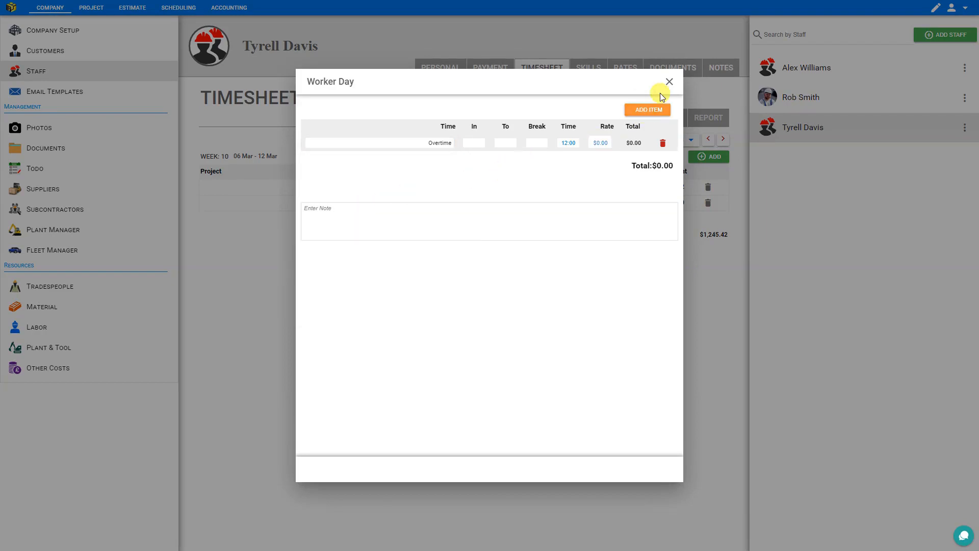
{"action": "left_click", "coordinate": [668, 82]}
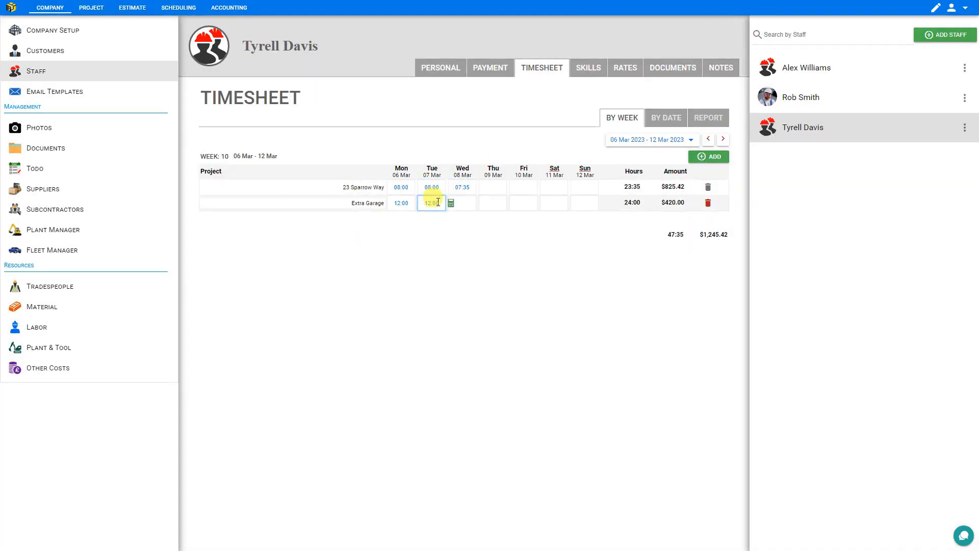
{"action": "left_click", "coordinate": [451, 204]}
{"action": "left_click", "coordinate": [434, 144]}
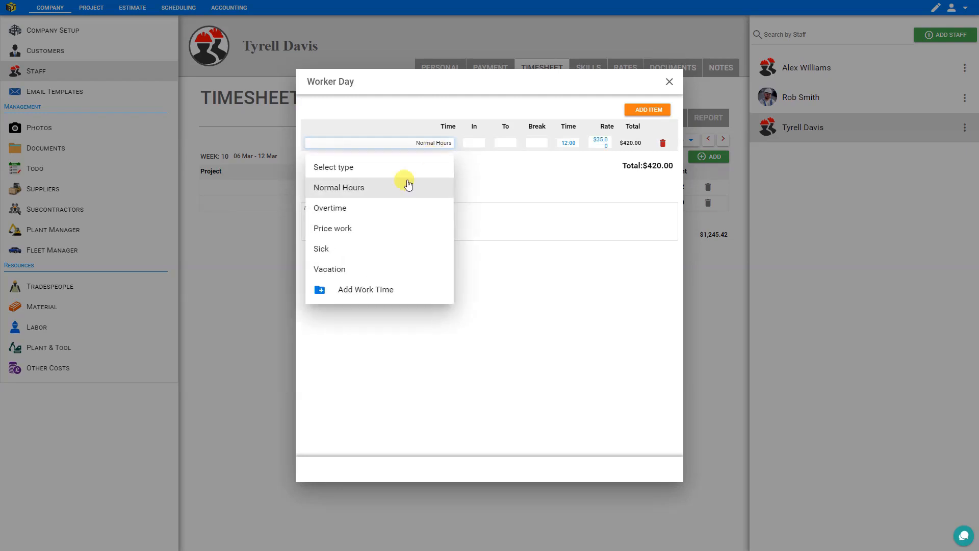
{"action": "left_click", "coordinate": [394, 209]}
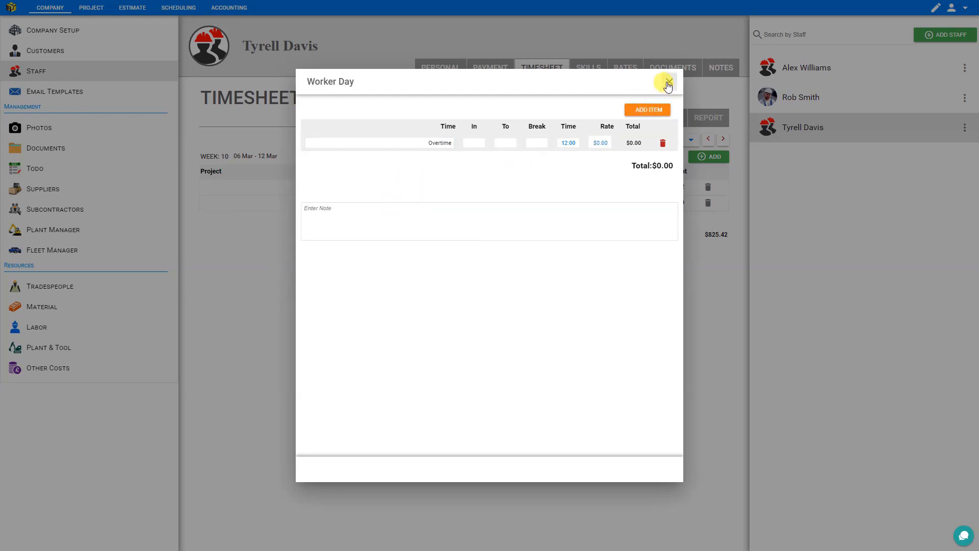
{"action": "left_click", "coordinate": [668, 82]}
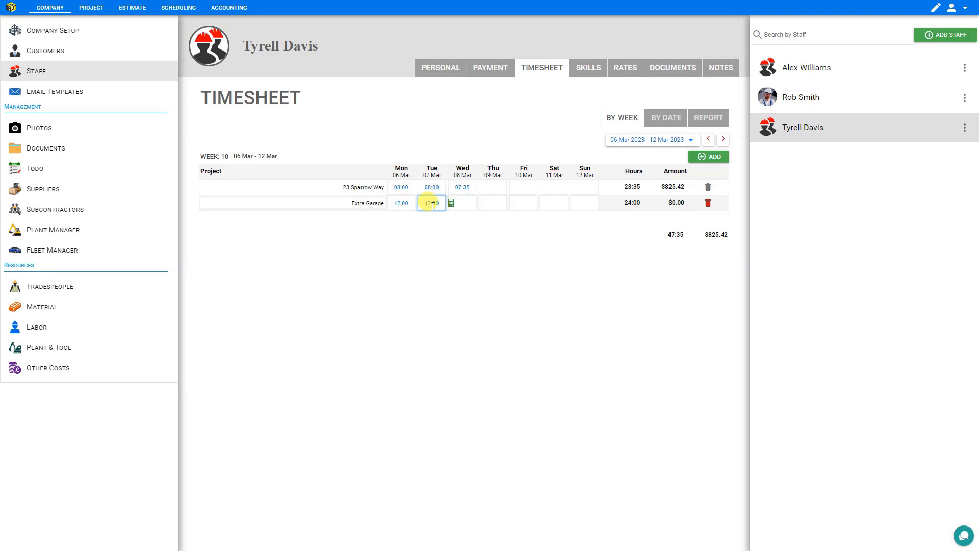
- Add a 70 Overtime rate beside the 35 Normal Hours rate, then return to the weekly timesheet
{"action": "left_click", "coordinate": [625, 69]}
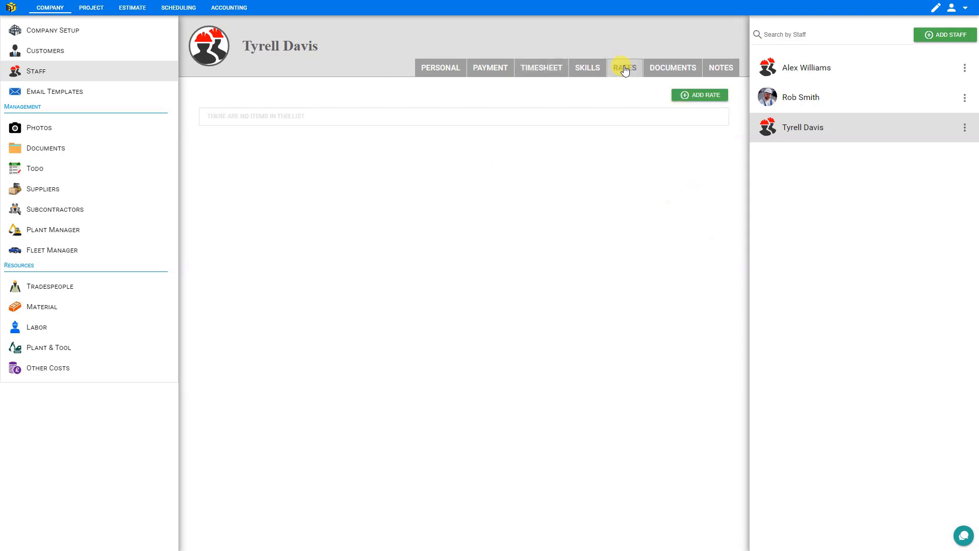
{"action": "left_click", "coordinate": [708, 96]}
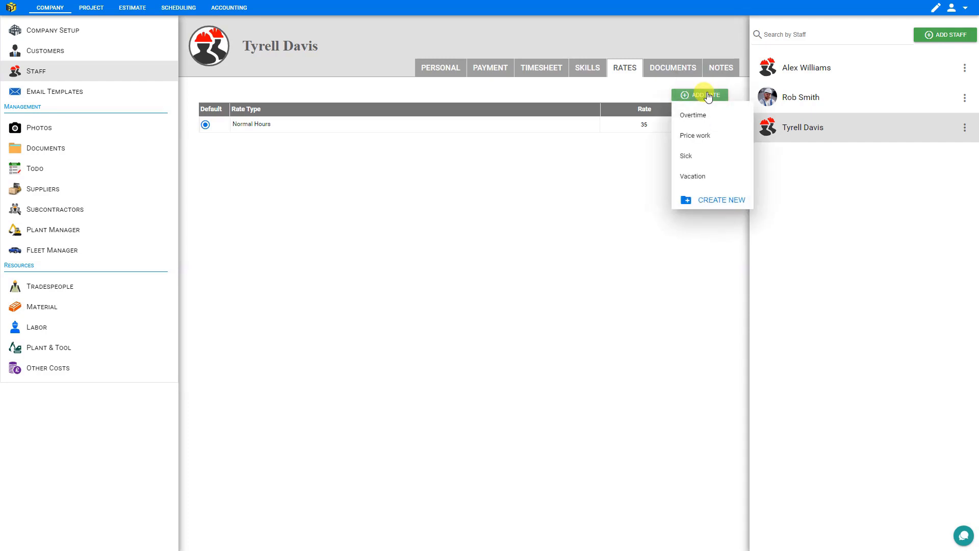
{"action": "left_click", "coordinate": [699, 113]}
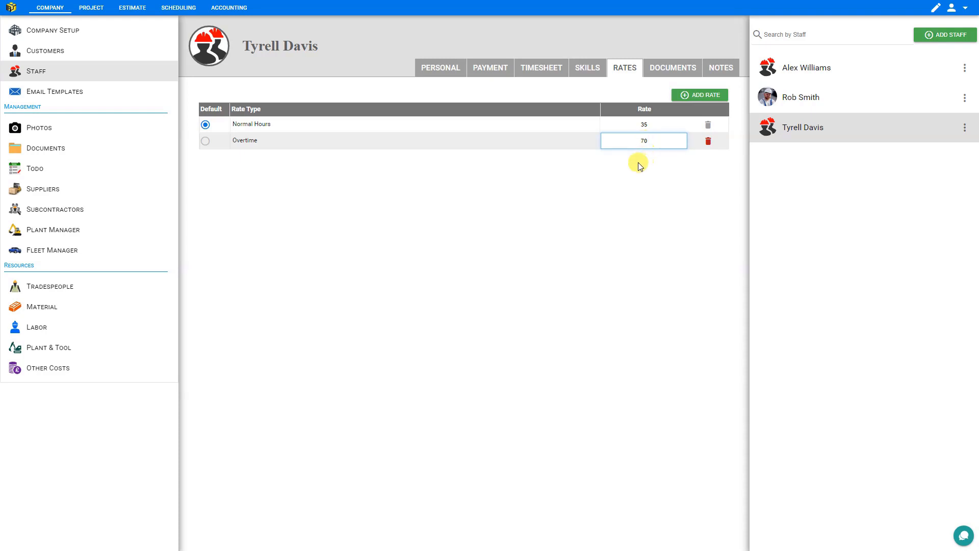
{"action": "left_click", "coordinate": [641, 164]}
{"action": "left_click", "coordinate": [543, 71]}
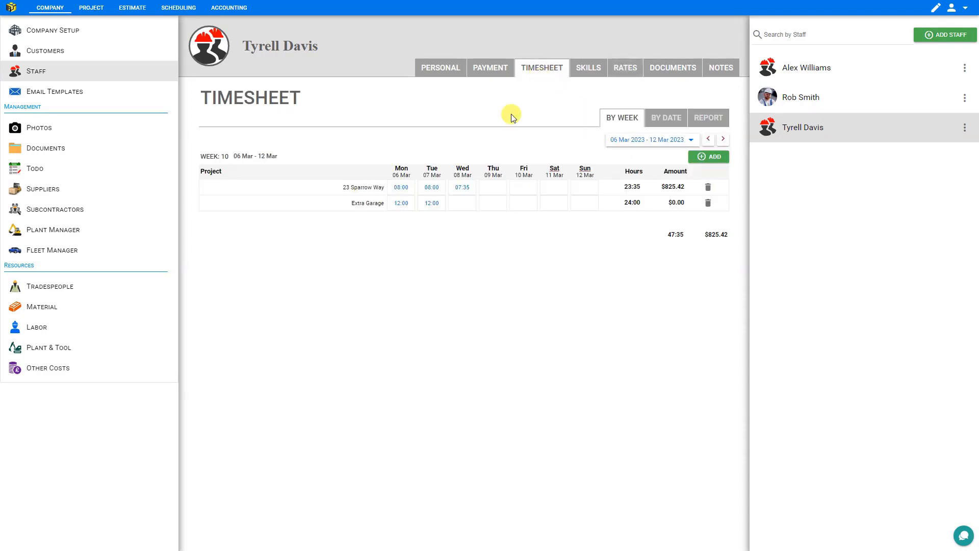
- Reapply the $70 rate to the first Extra Garage day by toggling its type to Normal Hours and back to Overtime
{"action": "left_click", "coordinate": [421, 203]}
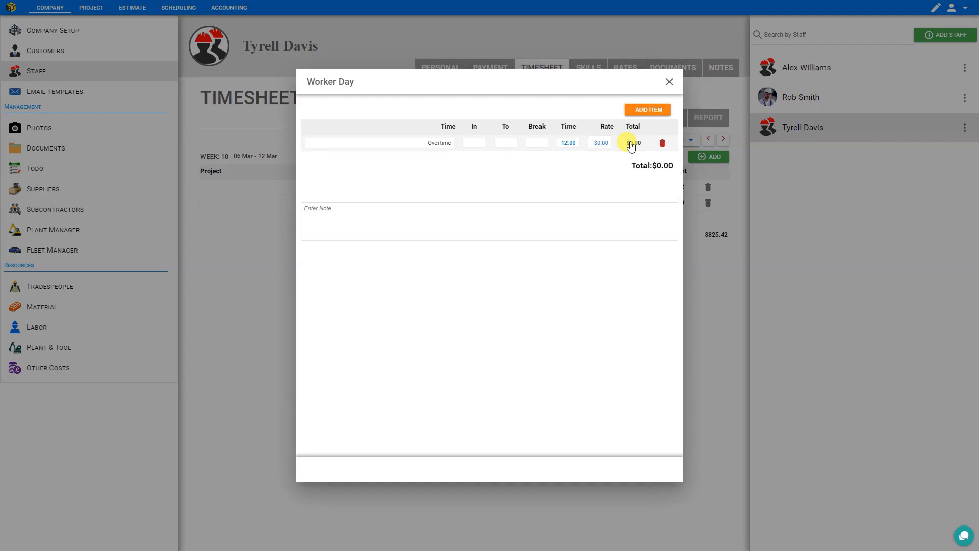
{"action": "left_click", "coordinate": [436, 147]}
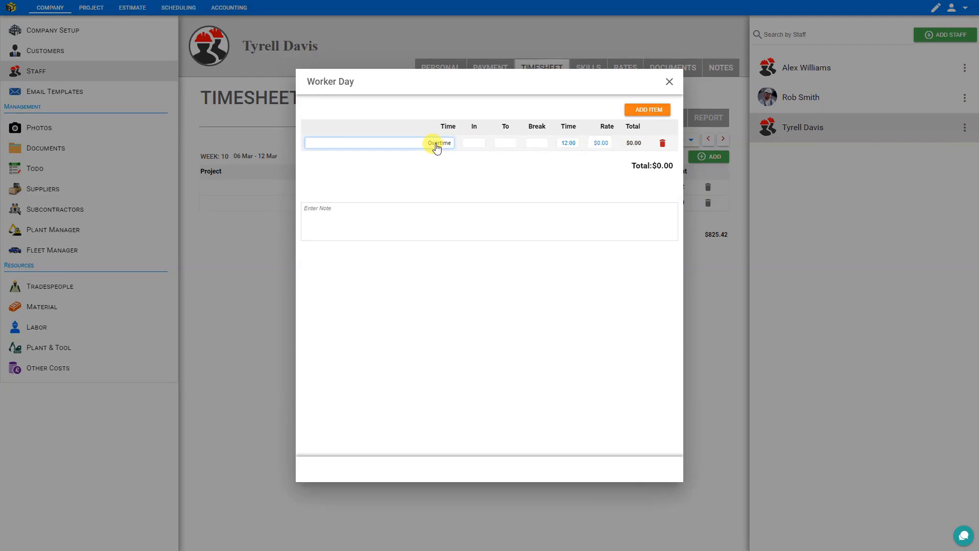
{"action": "left_click", "coordinate": [436, 147]}
{"action": "left_click", "coordinate": [407, 187]}
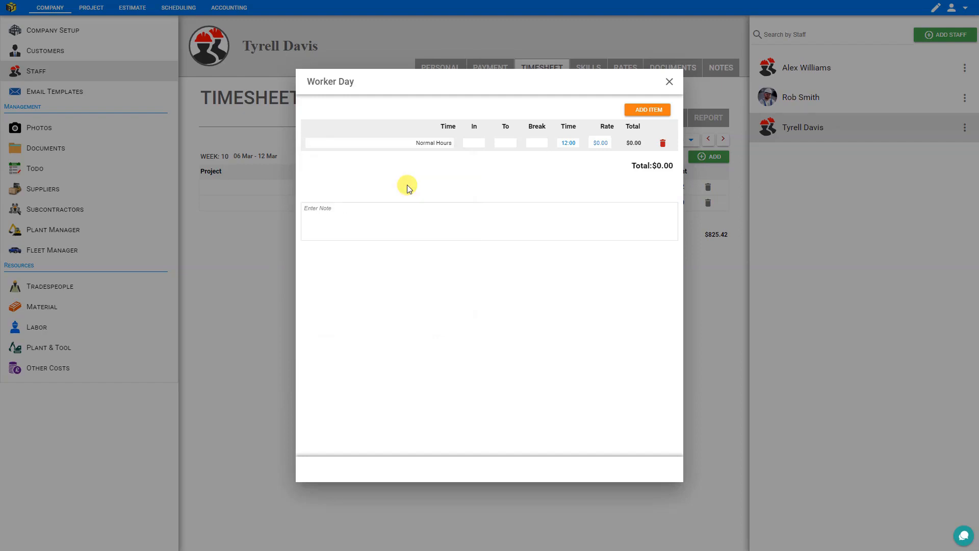
{"action": "left_click", "coordinate": [426, 147]}
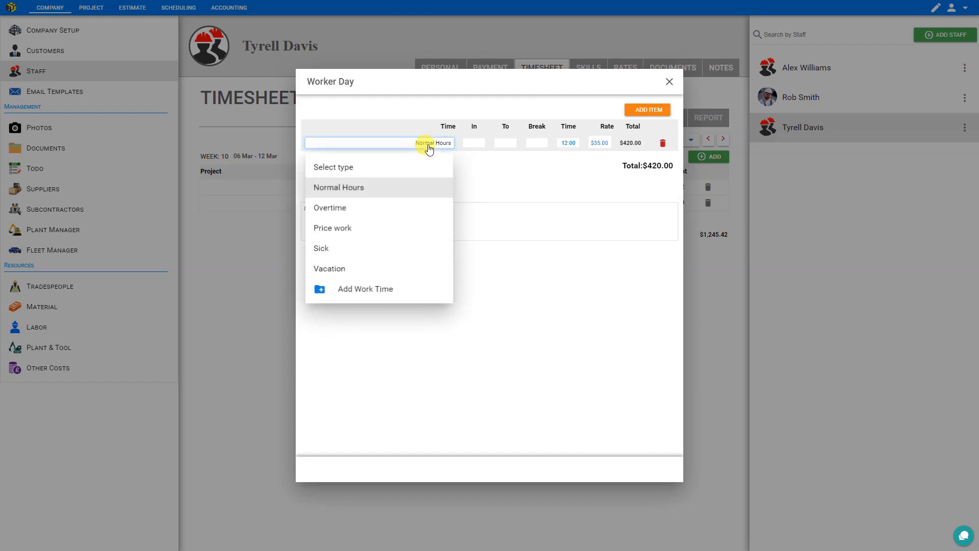
{"action": "left_click", "coordinate": [407, 202]}
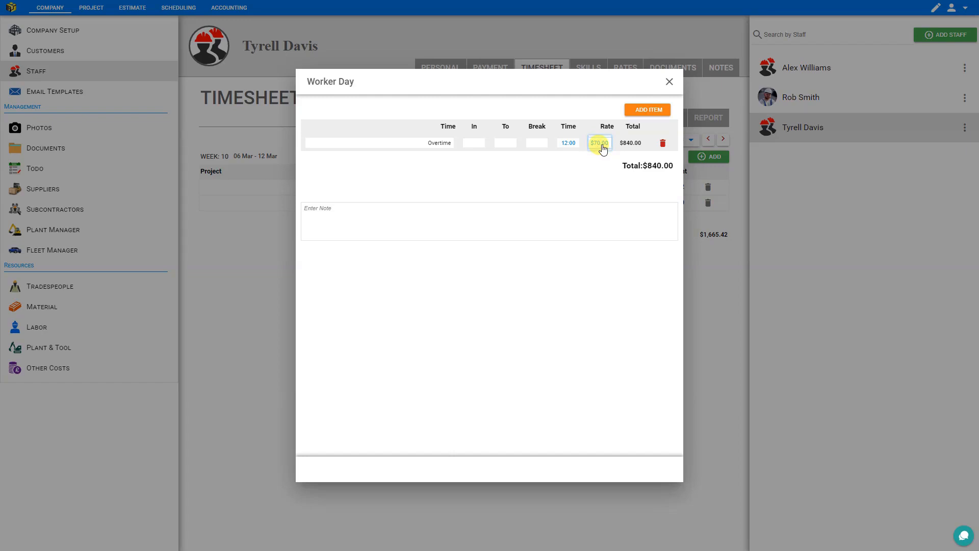
{"action": "left_click", "coordinate": [668, 84]}
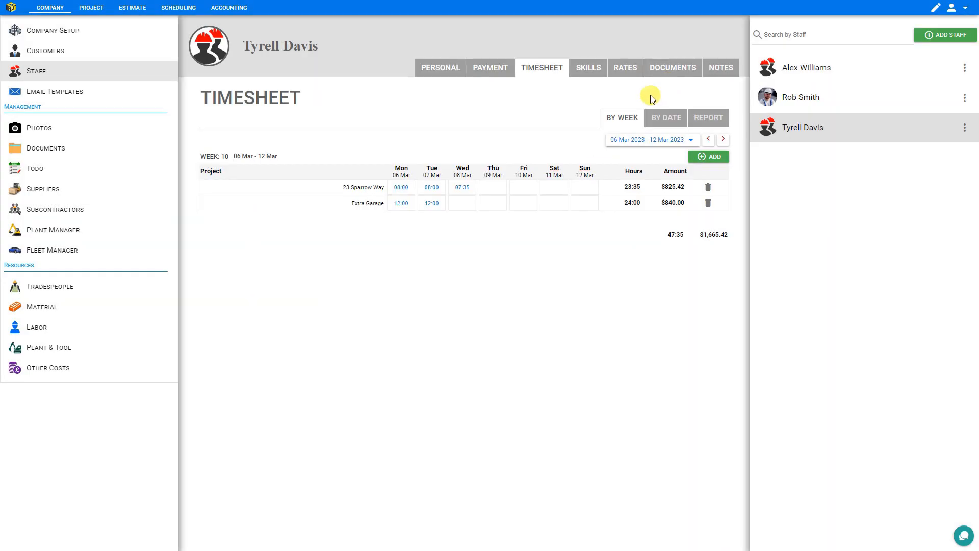
- Do the same for the other Extra Garage day, leaving it on Overtime at $70.00
{"action": "left_click", "coordinate": [451, 204]}
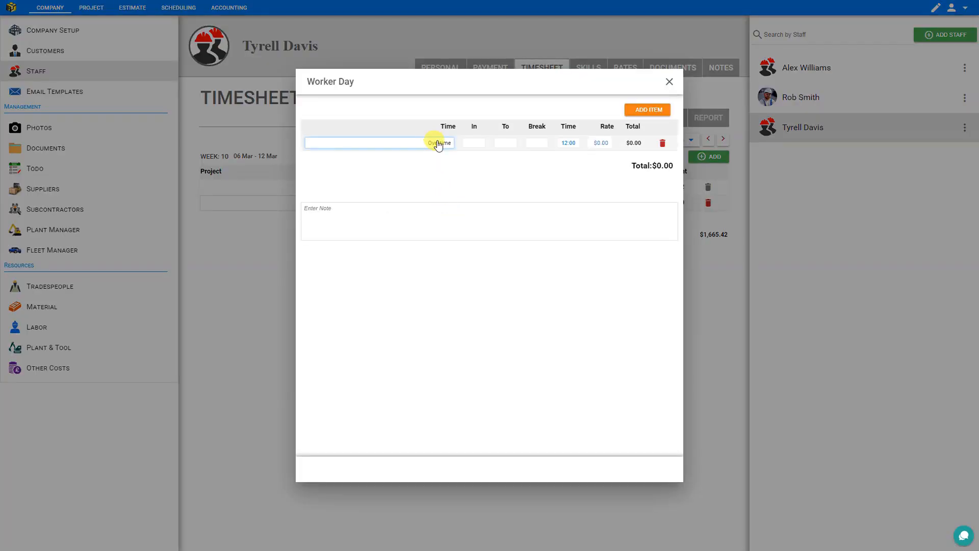
{"action": "left_click", "coordinate": [438, 145]}
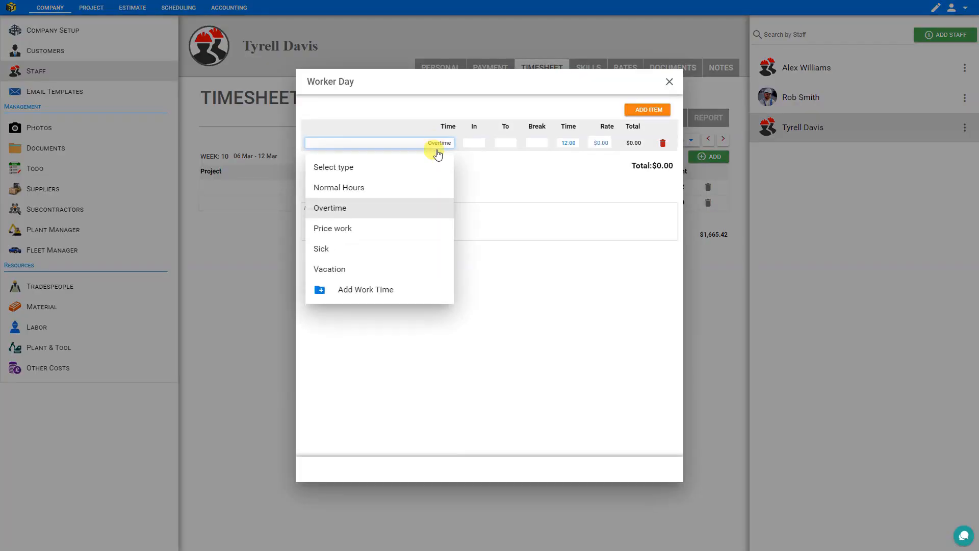
{"action": "left_click", "coordinate": [429, 188]}
{"action": "left_click", "coordinate": [431, 147]}
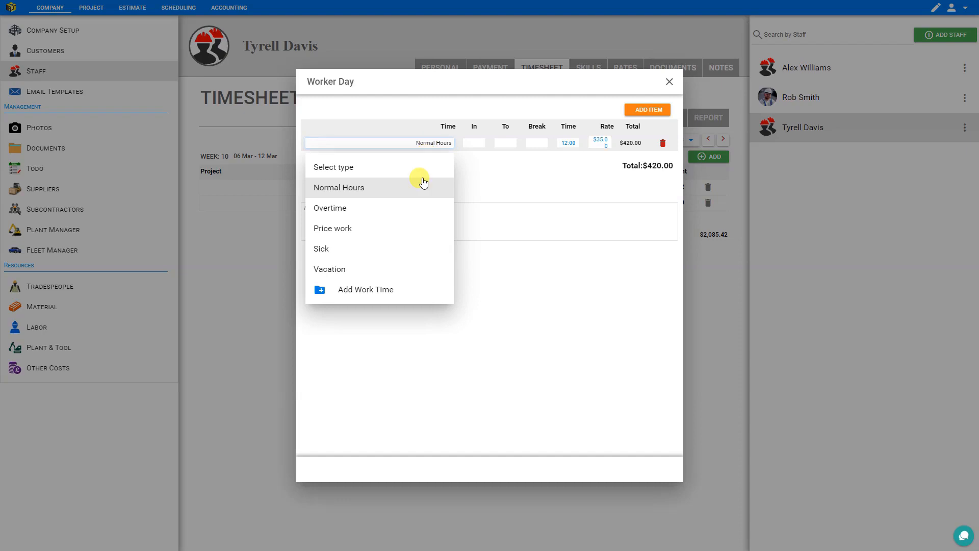
{"action": "left_click", "coordinate": [414, 209]}
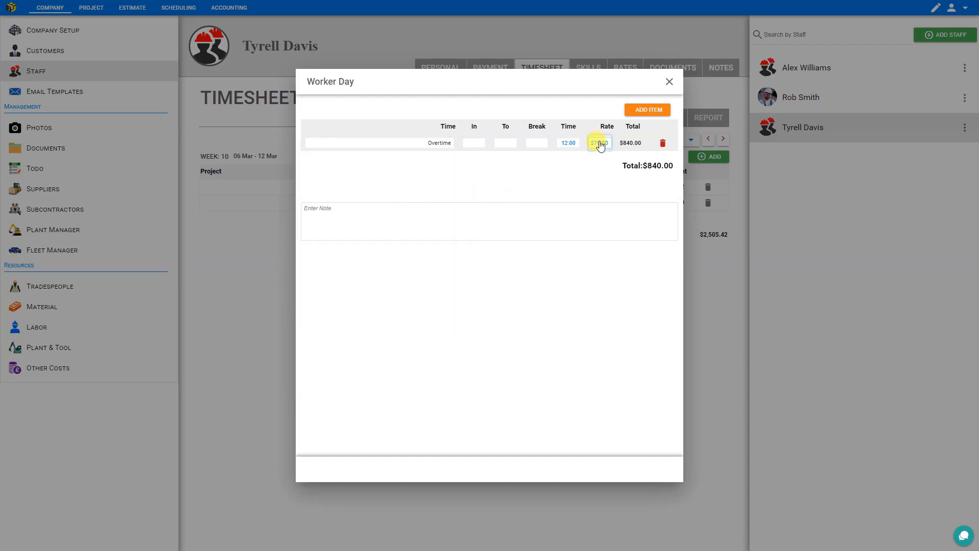
{"action": "left_click", "coordinate": [669, 82]}
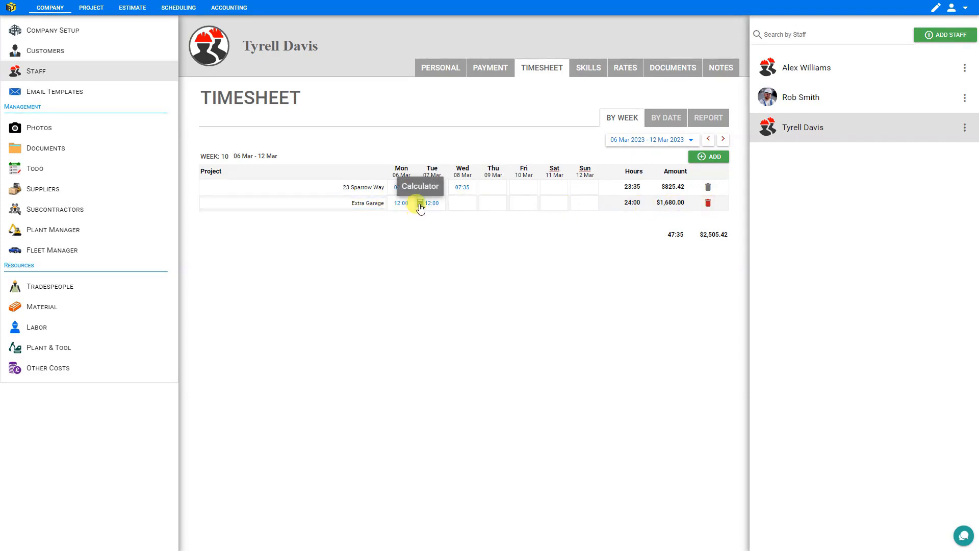
- Recheck an Extra Garage day's breakdown and close it unchanged
{"action": "left_click", "coordinate": [420, 204]}
{"action": "left_click", "coordinate": [442, 143]}
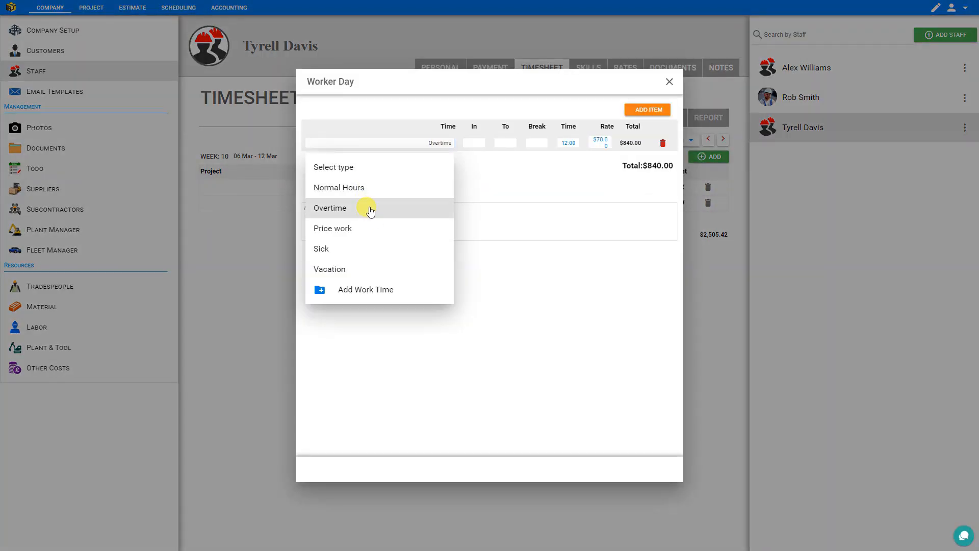
{"action": "left_click", "coordinate": [678, 94]}
{"action": "left_click", "coordinate": [668, 81]}
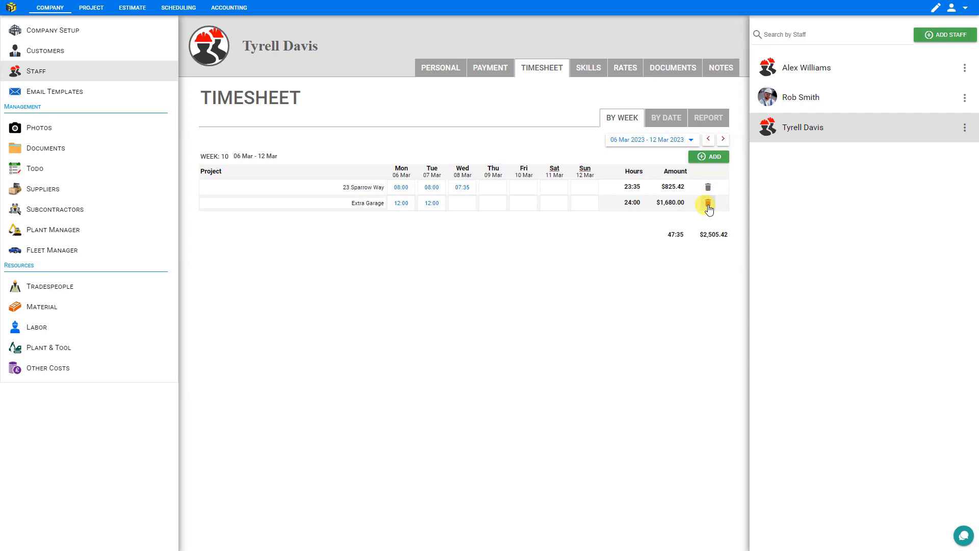
- Commit the staff member's Overtime rate of 70 beside Normal Hours at 35, then go to Accounting
{"action": "left_click", "coordinate": [623, 71]}
{"action": "left_click", "coordinate": [644, 126]}
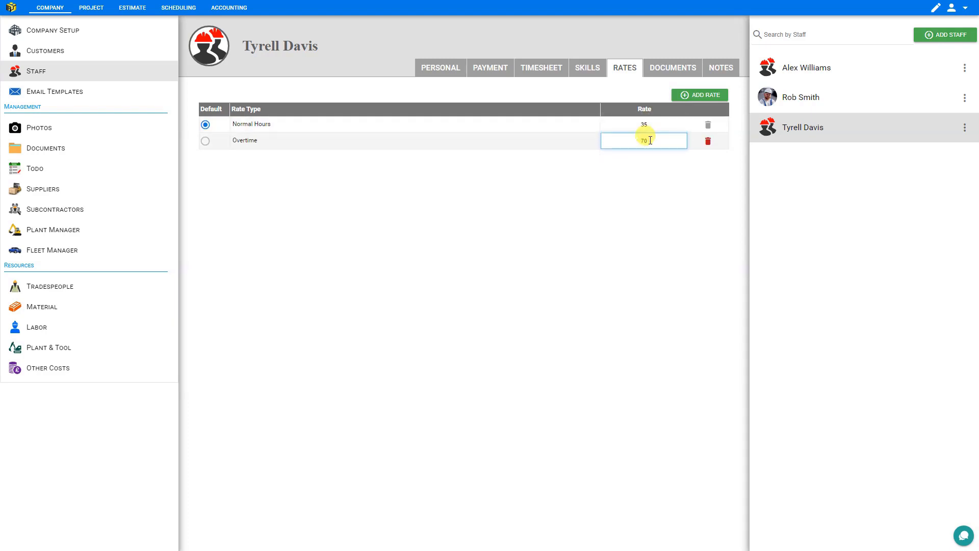
{"action": "left_click", "coordinate": [648, 141]}
{"action": "left_click", "coordinate": [309, 113]}
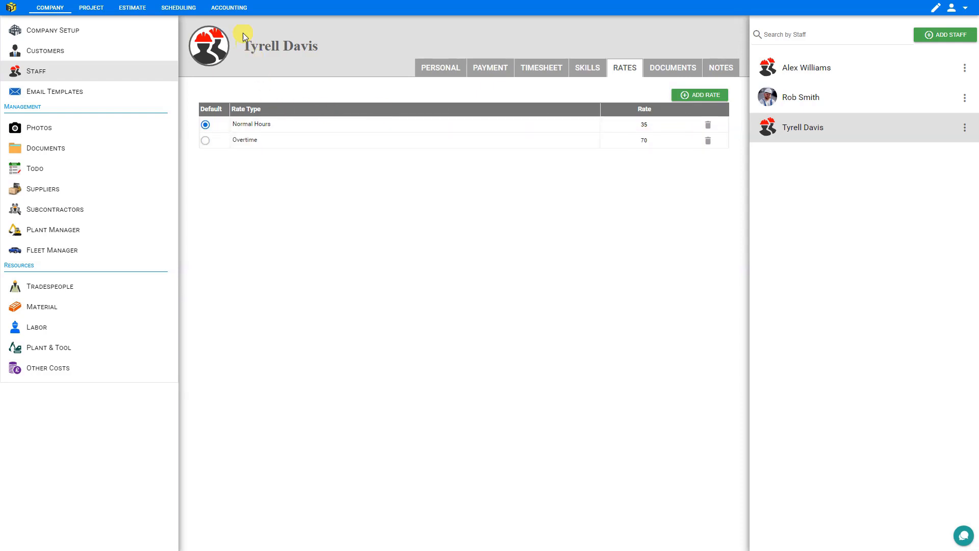
{"action": "left_click", "coordinate": [229, 9]}
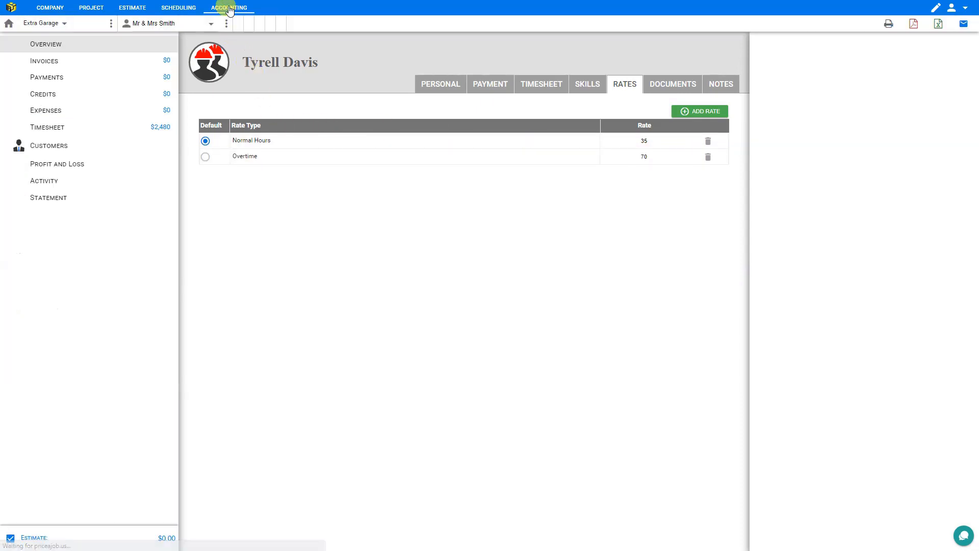
- Show the week-10 timesheet for the other project (23:35 hours, $825.42) and review Wednesday's hours breakdown
{"action": "left_click", "coordinate": [32, 151]}
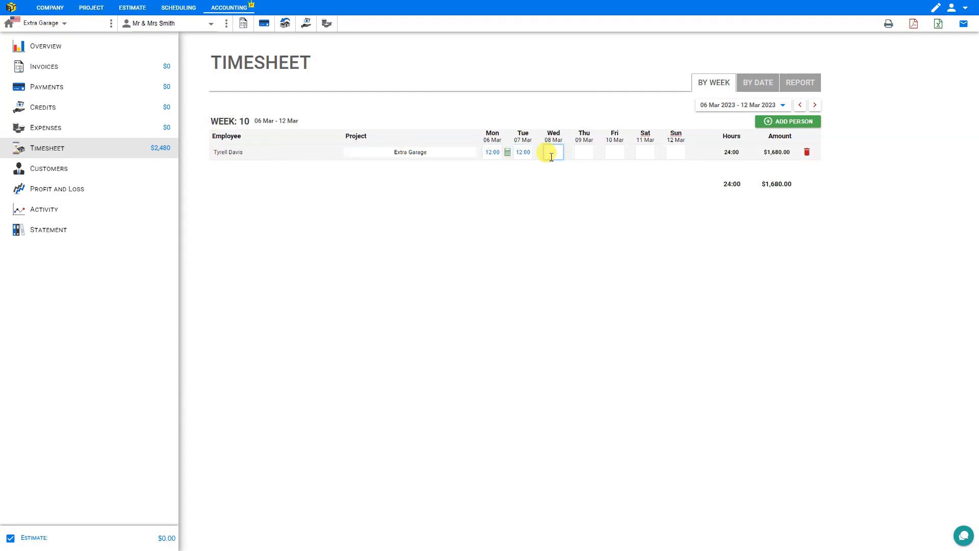
{"action": "left_click", "coordinate": [58, 25]}
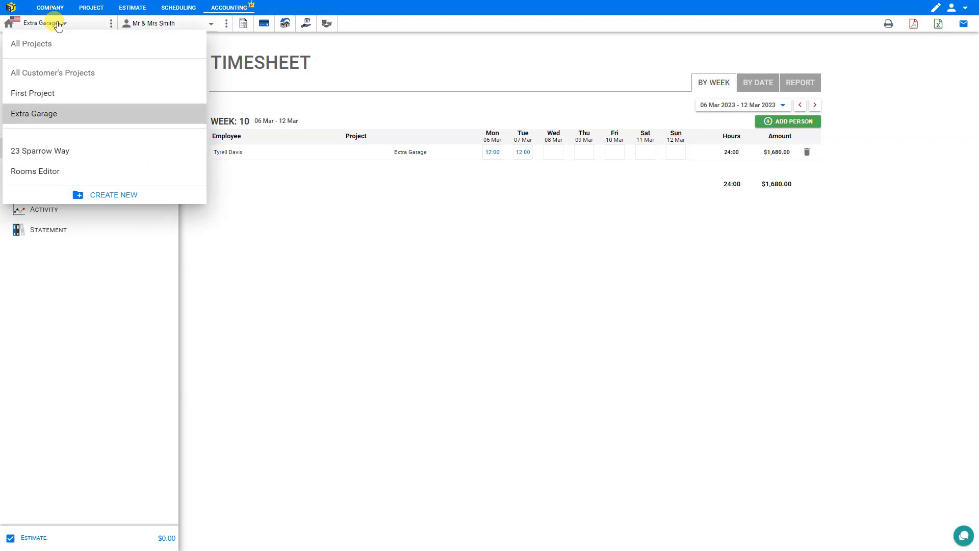
{"action": "left_click", "coordinate": [56, 160]}
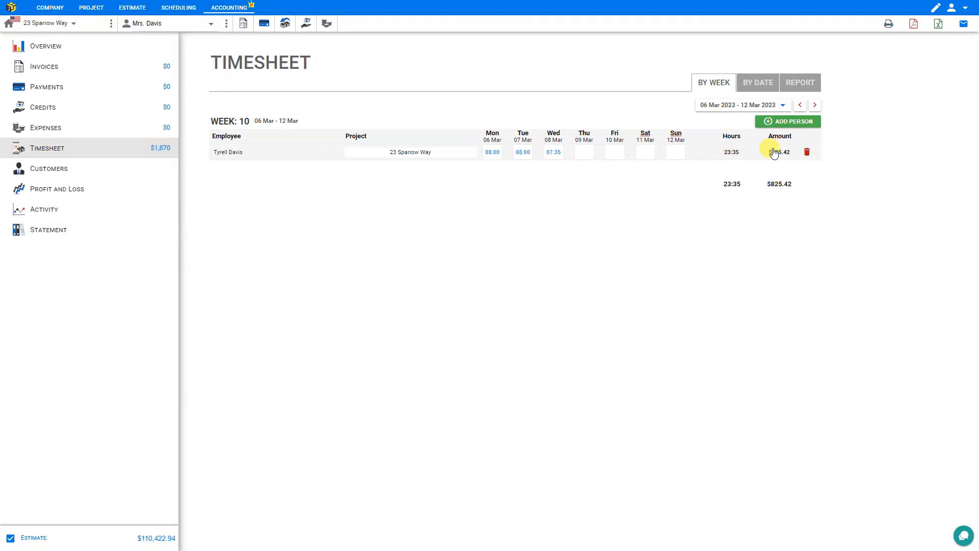
{"action": "mouse_move", "coordinate": [550, 153]}
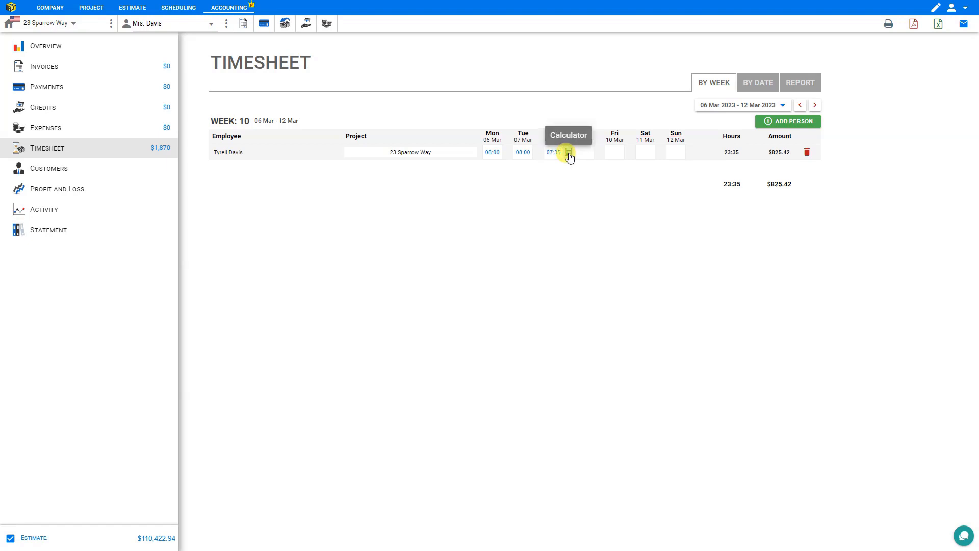
{"action": "left_click", "coordinate": [569, 154]}
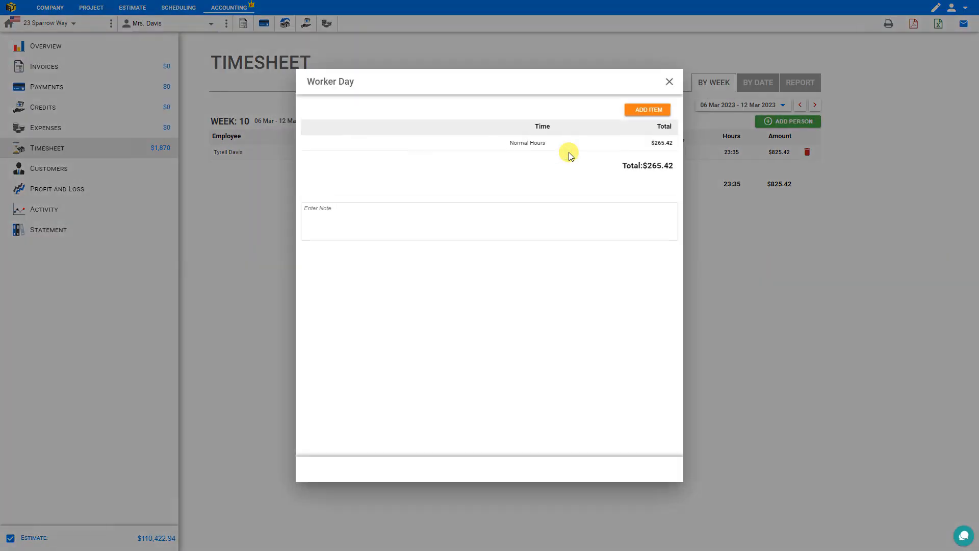
{"action": "left_click", "coordinate": [668, 82]}
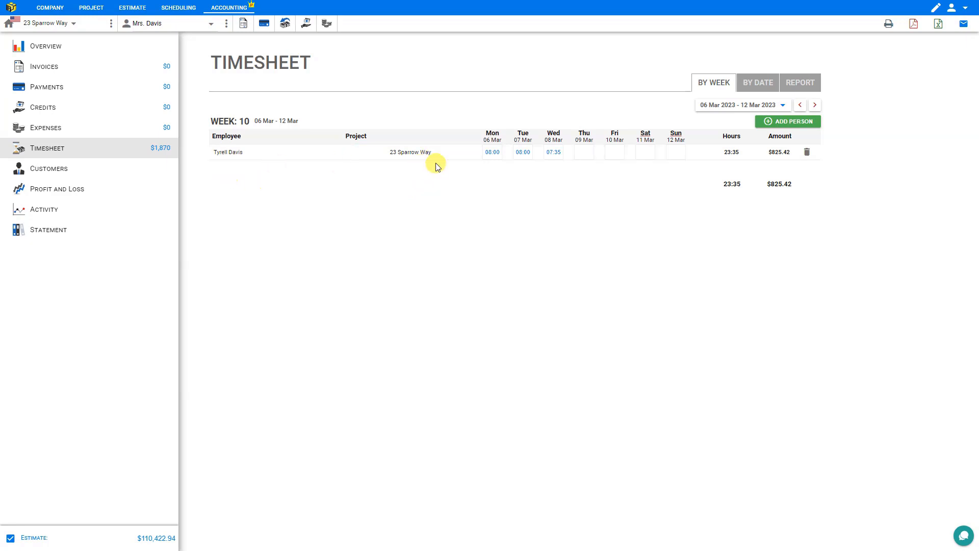
{"action": "left_click", "coordinate": [72, 25]}
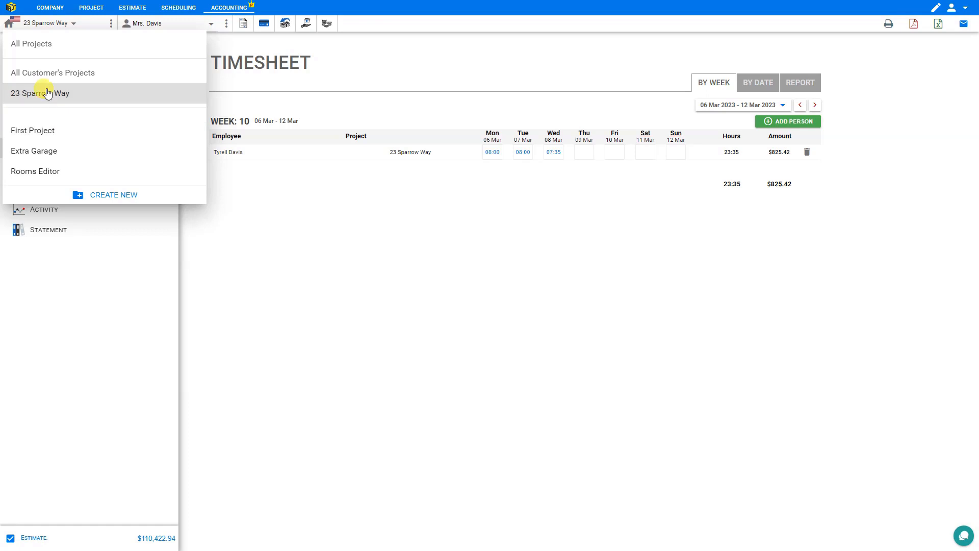
- Switch the timesheet to All Projects, showing 47:35 hours and $2,505.42
{"action": "left_click", "coordinate": [37, 44]}
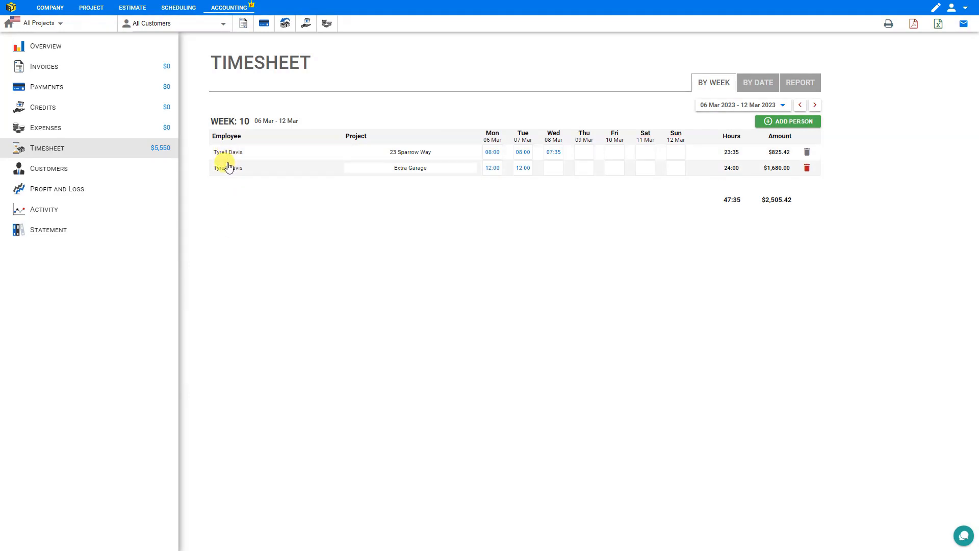
{"action": "left_click", "coordinate": [786, 124]}
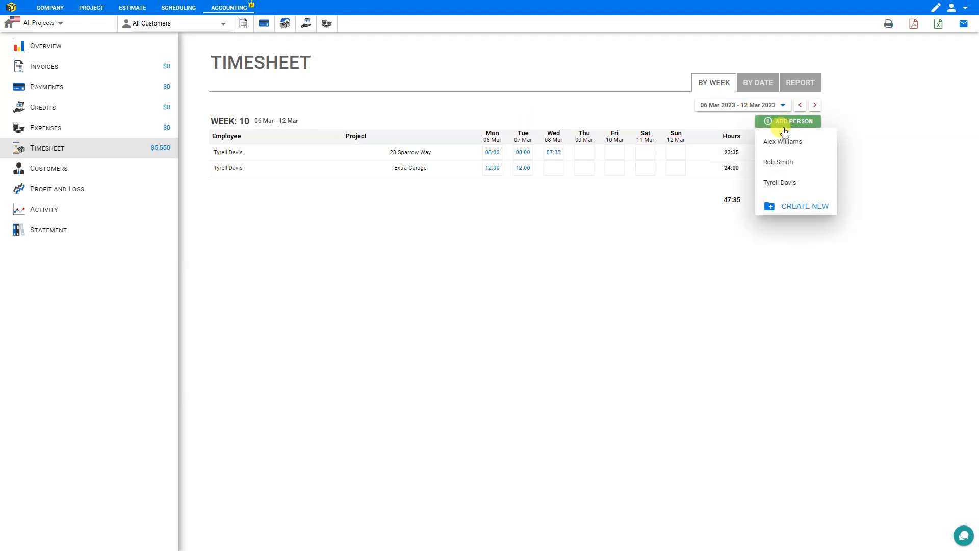
- Add the new team member to the week-10 timesheet on the other project
{"action": "left_click", "coordinate": [783, 162]}
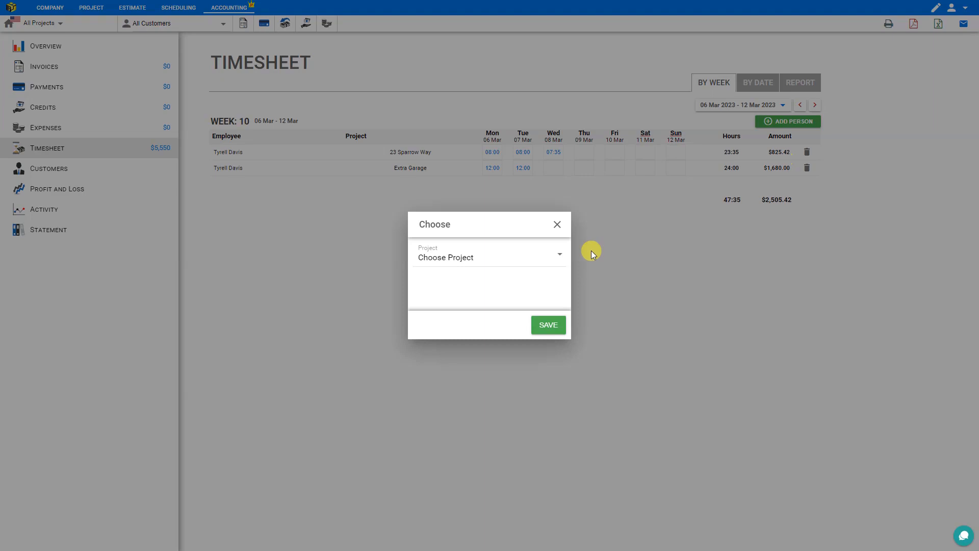
{"action": "left_click", "coordinate": [512, 258]}
{"action": "left_click", "coordinate": [478, 328]}
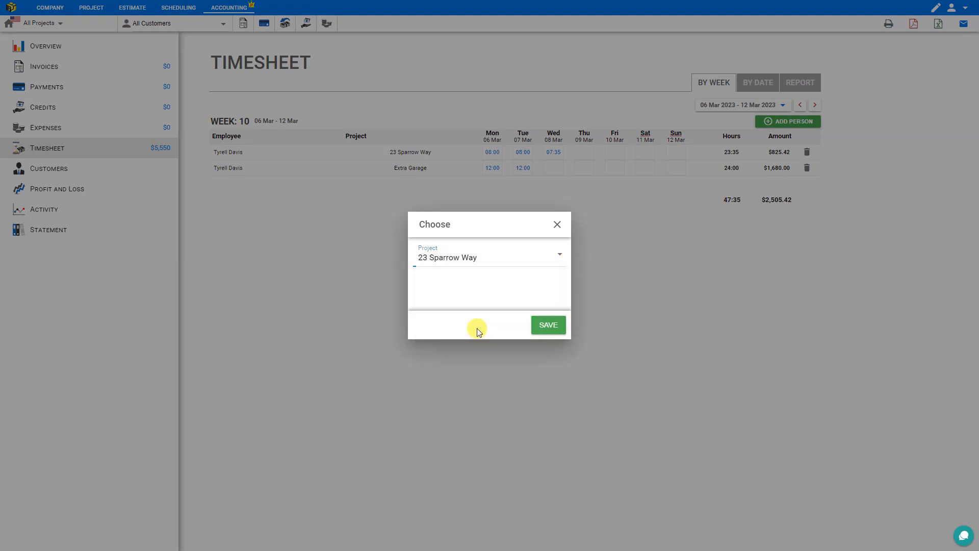
{"action": "left_click", "coordinate": [546, 325]}
- Enter 8 hours for each day Monday to Friday, giving 40:00 hours and $800.00
{"action": "left_click", "coordinate": [489, 183]}
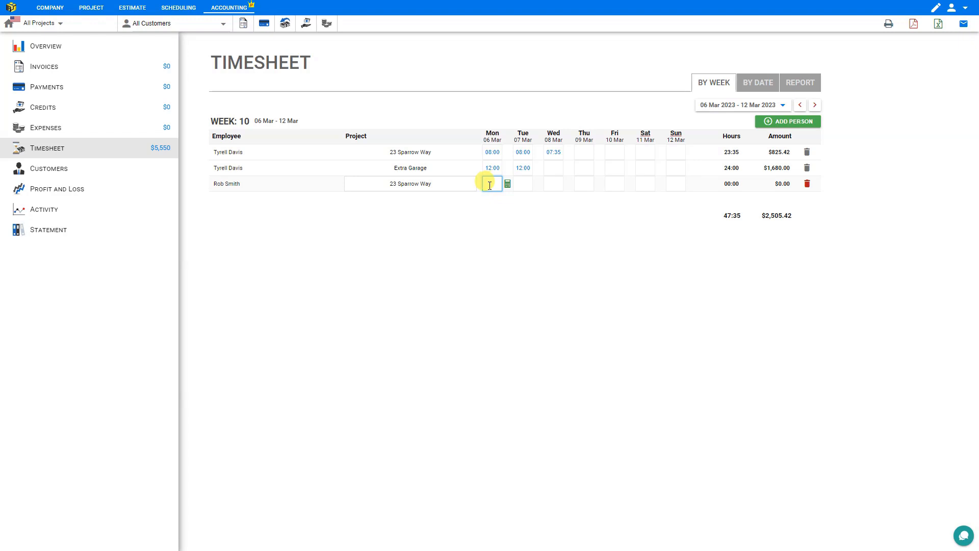
{"action": "type", "text": "8"}
{"action": "key", "text": "Tab"}
{"action": "type", "text": "8"}
{"action": "key", "text": "Tab"}
{"action": "type", "text": "8"}
{"action": "key", "text": "Tab"}
{"action": "type", "text": "8"}
{"action": "key", "text": "Tab"}
{"action": "type", "text": "8"}
{"action": "key", "text": "Tab"}
{"action": "left_click", "coordinate": [490, 217]}
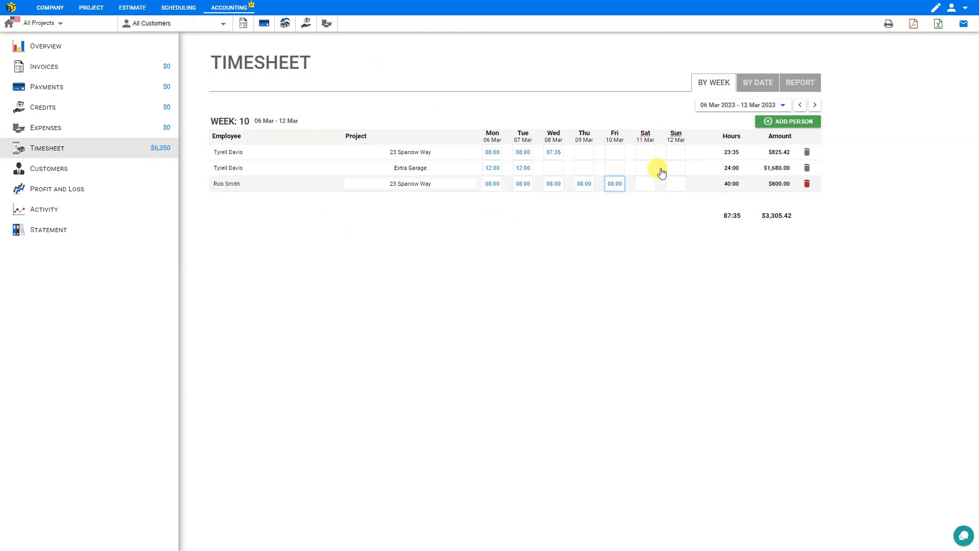
{"action": "left_click", "coordinate": [757, 85]}
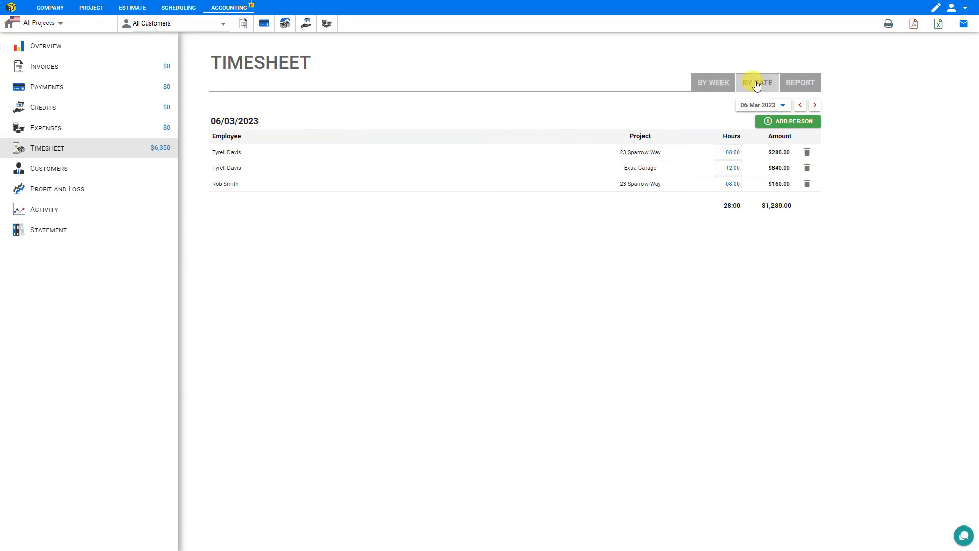
{"action": "left_click", "coordinate": [797, 83]}
{"action": "left_click", "coordinate": [741, 111]}
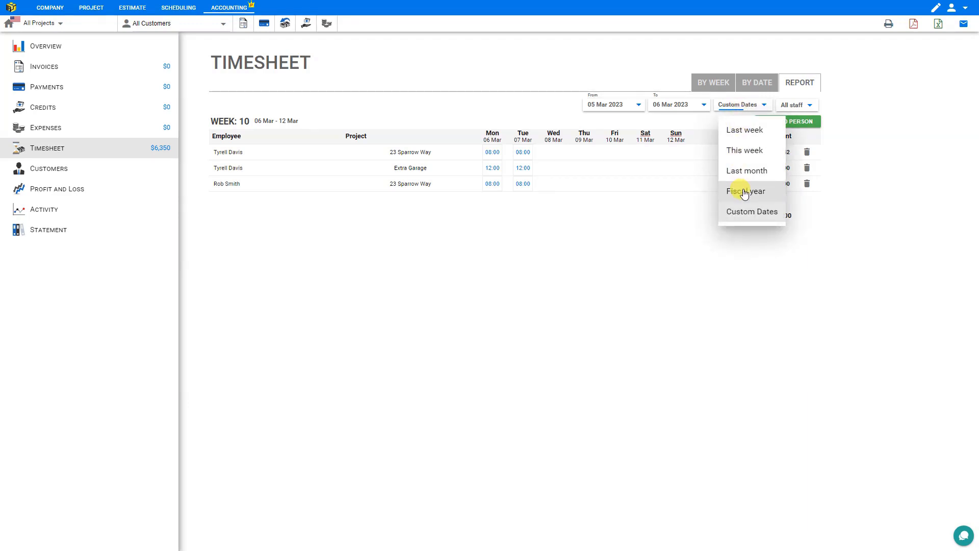
{"action": "left_click", "coordinate": [745, 191]}
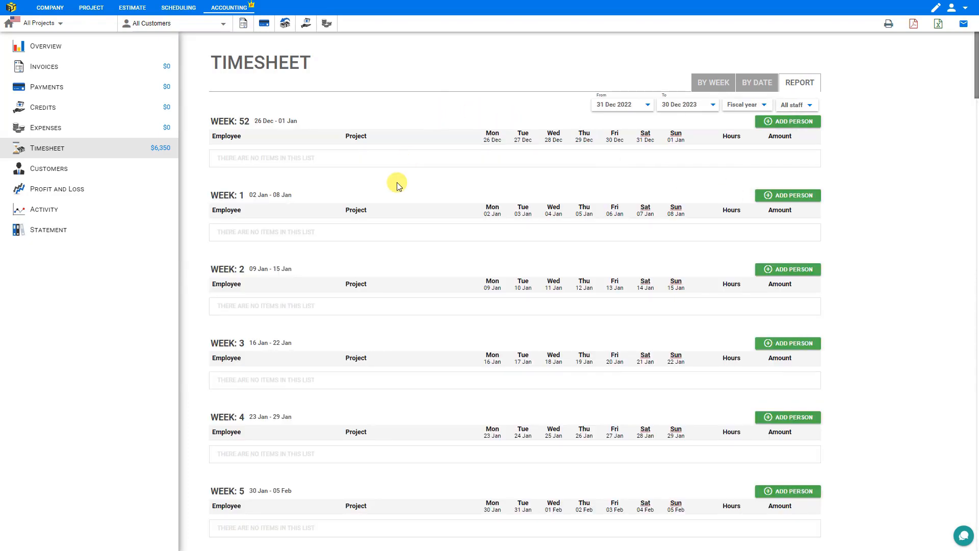
{"action": "scroll", "coordinate": [396, 175], "scroll_direction": "down", "scroll_amount": 5}
{"action": "scroll", "coordinate": [395, 173], "scroll_direction": "down", "scroll_amount": 8}
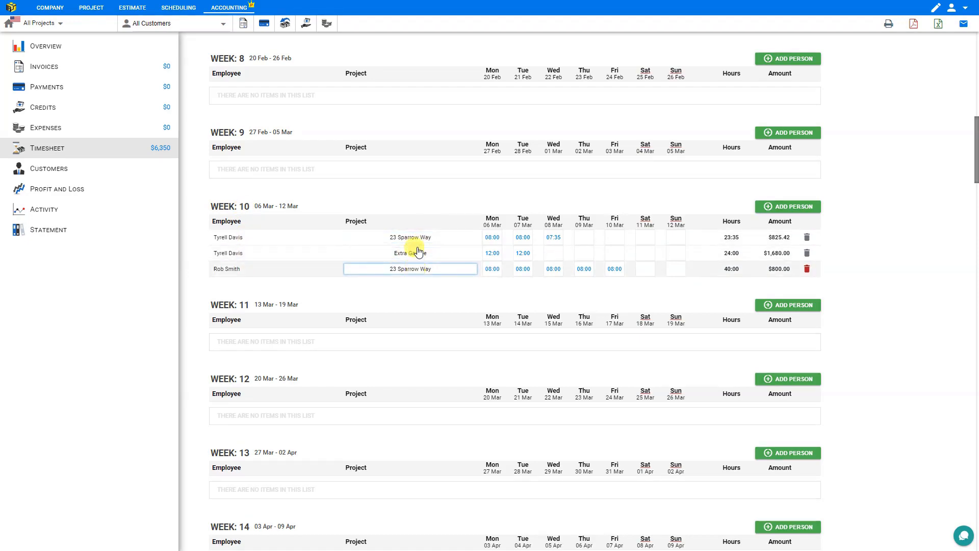
{"action": "scroll", "coordinate": [540, 240], "scroll_direction": "up", "scroll_amount": 13}
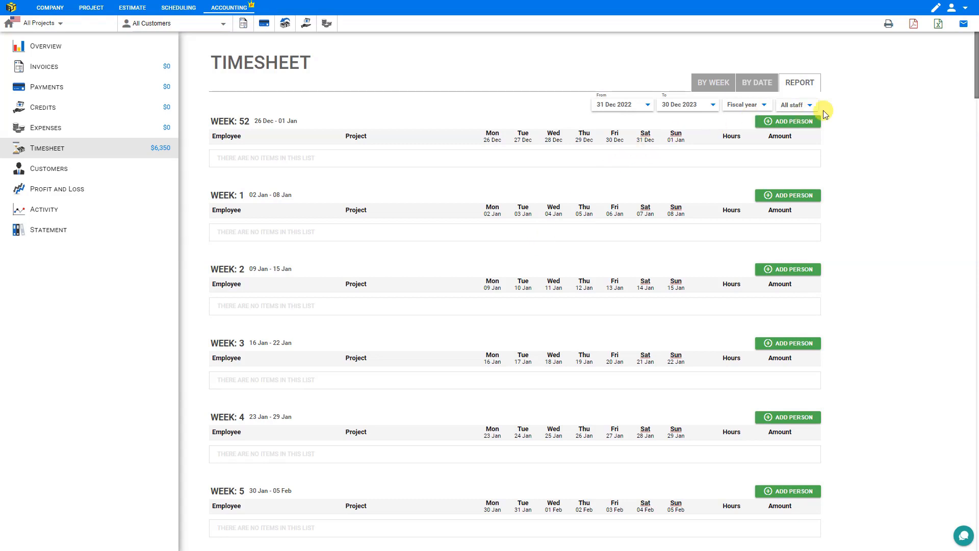
{"action": "left_click", "coordinate": [809, 110]}
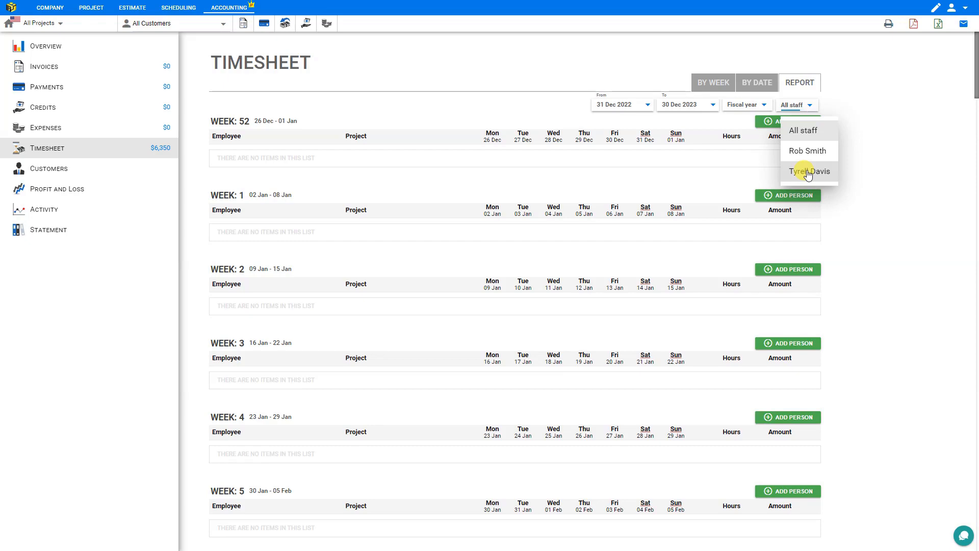
{"action": "left_click", "coordinate": [808, 171]}
{"action": "scroll", "coordinate": [706, 174], "scroll_direction": "down", "scroll_amount": 5}
{"action": "scroll", "coordinate": [698, 174], "scroll_direction": "down", "scroll_amount": 8}
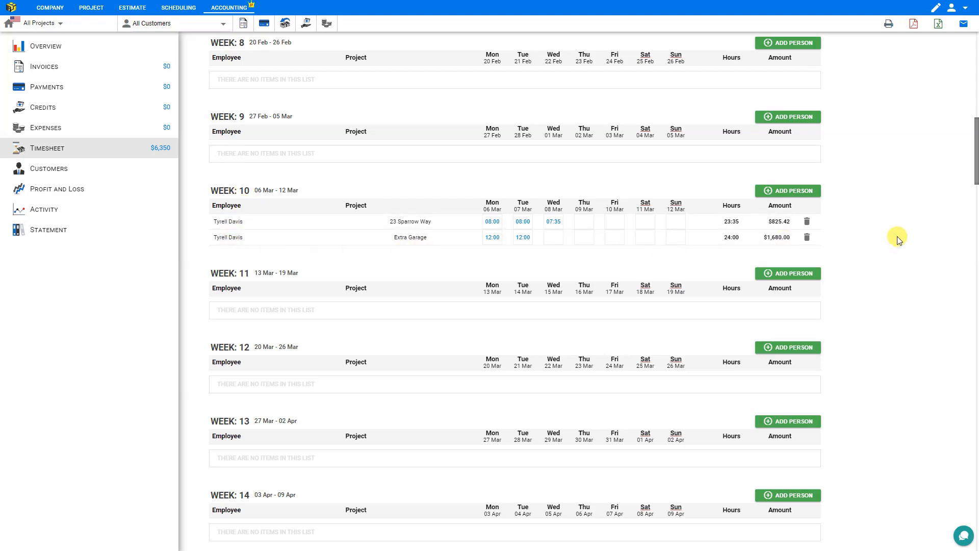
{"action": "scroll", "coordinate": [889, 234], "scroll_direction": "up", "scroll_amount": 10}
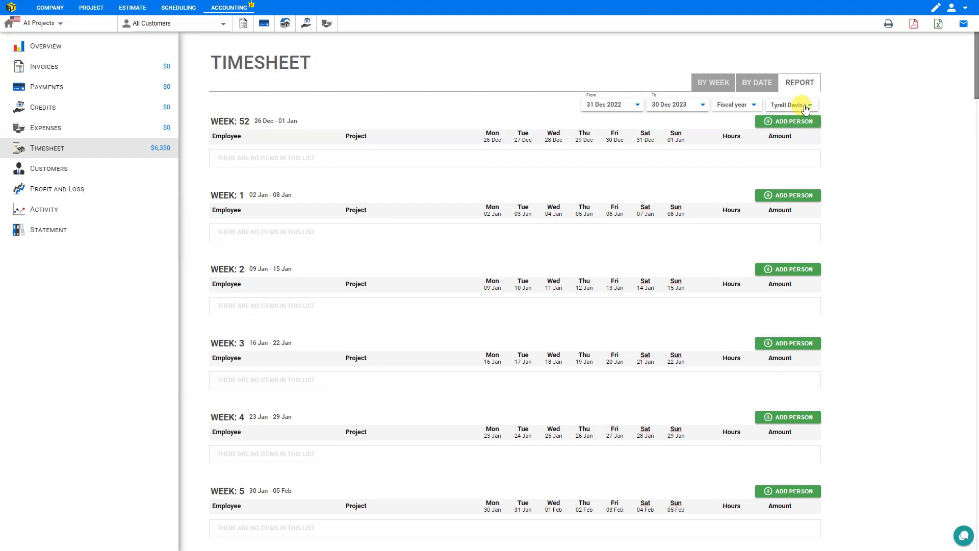
{"action": "left_click", "coordinate": [707, 84]}
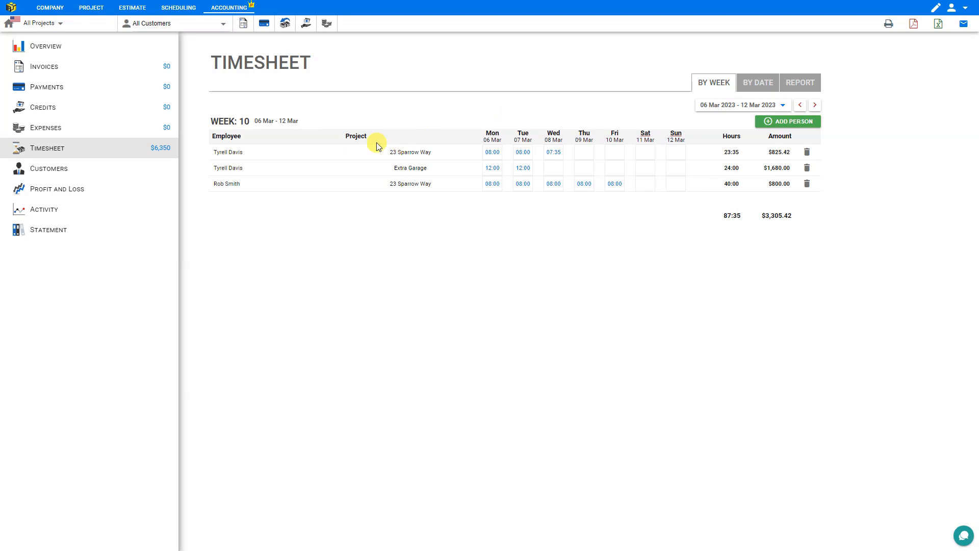
{"action": "left_click", "coordinate": [49, 68]}
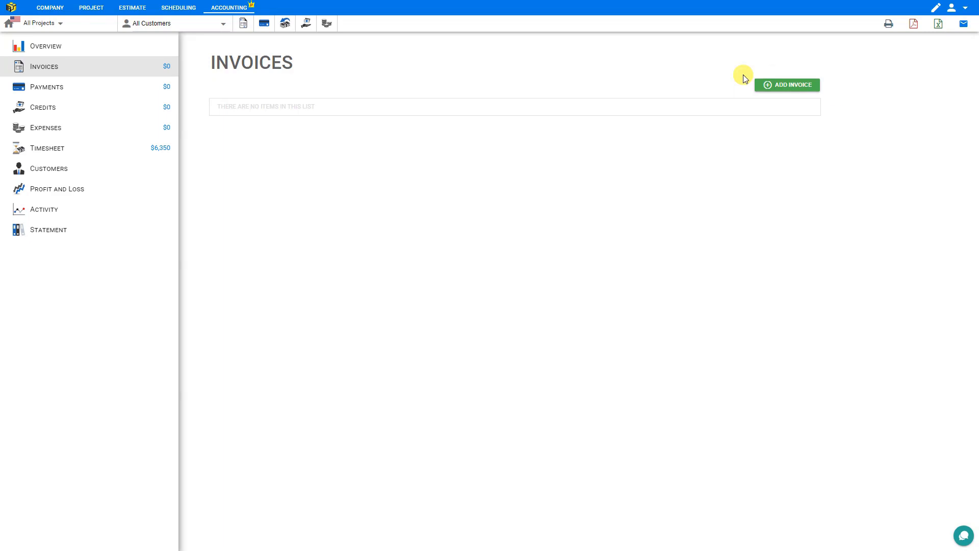
{"action": "left_click", "coordinate": [781, 87]}
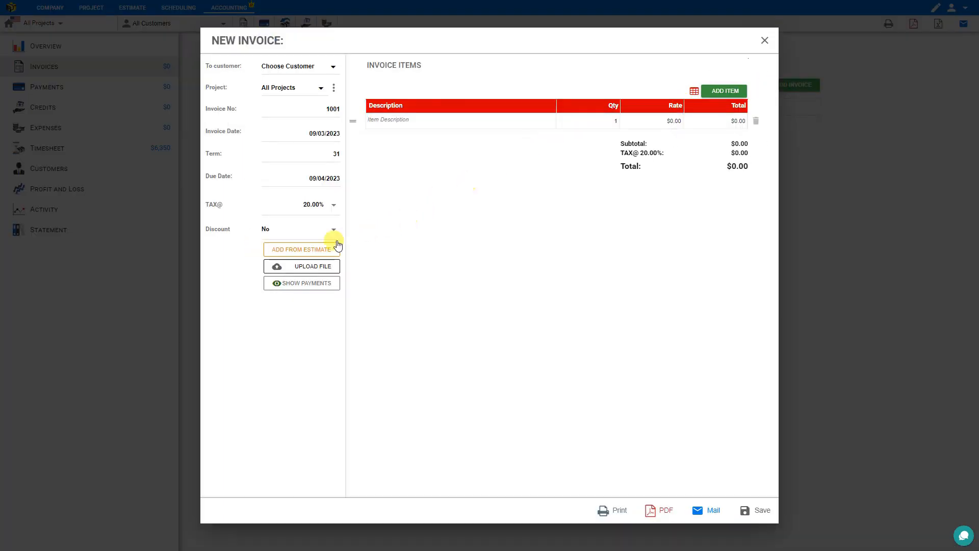
{"action": "left_click", "coordinate": [287, 253]}
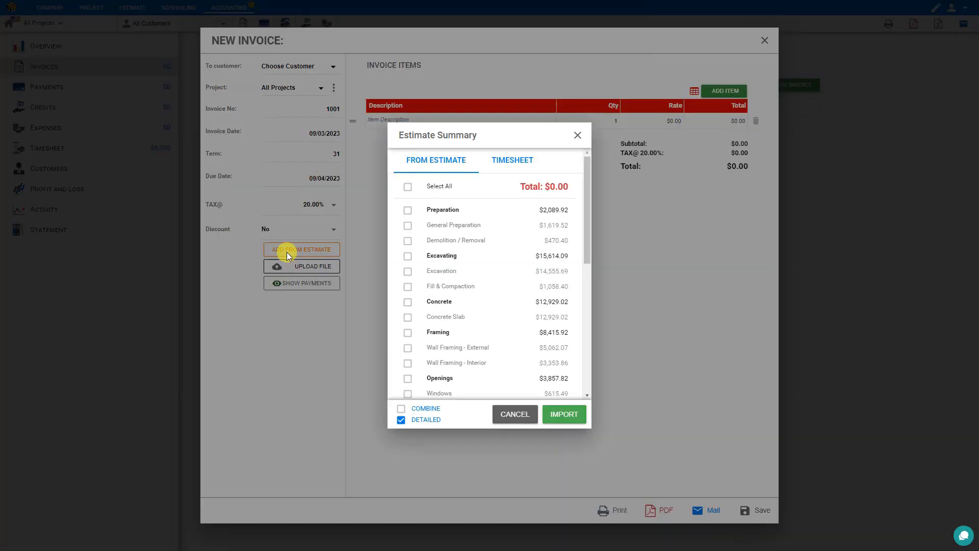
{"action": "left_click", "coordinate": [513, 160]}
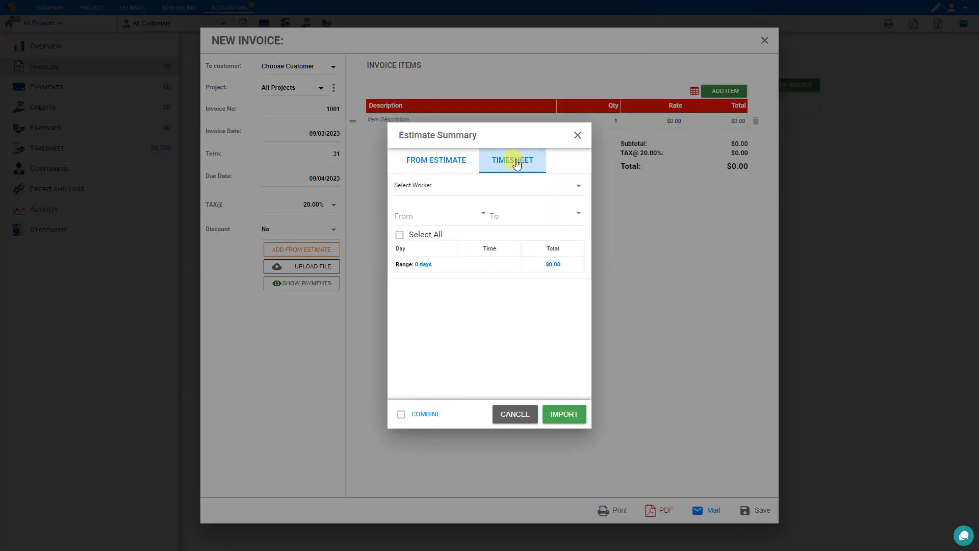
{"action": "left_click", "coordinate": [507, 188]}
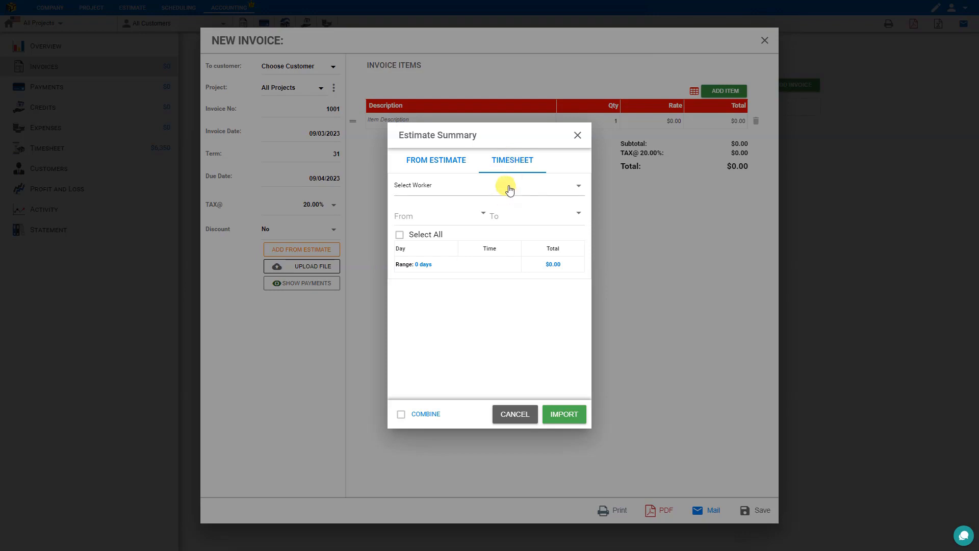
{"action": "left_click", "coordinate": [468, 272]}
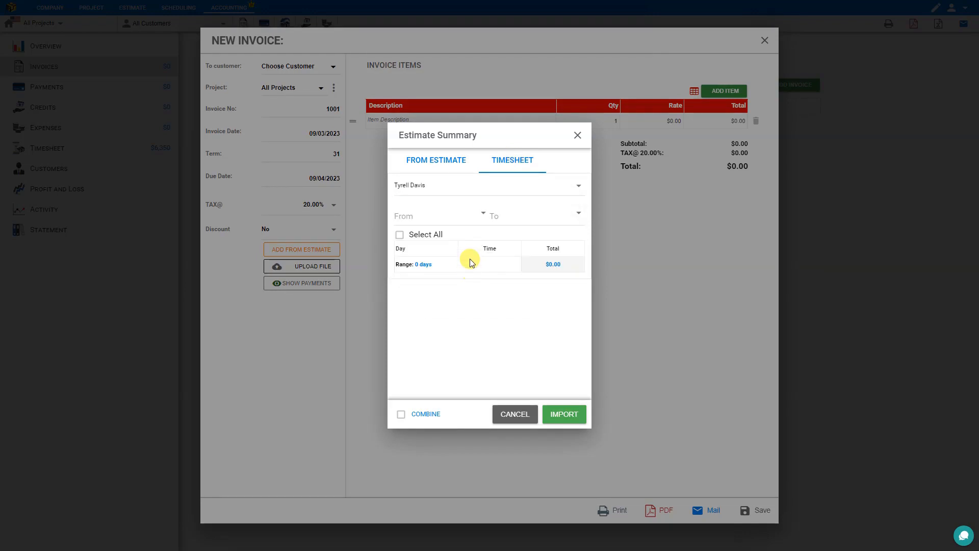
{"action": "left_click", "coordinate": [482, 216]}
{"action": "left_click", "coordinate": [501, 301]}
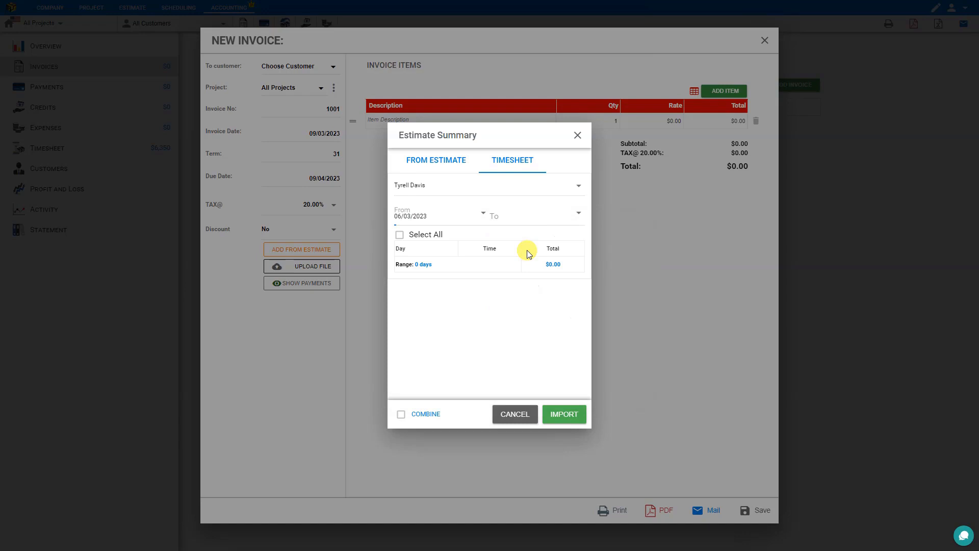
{"action": "left_click", "coordinate": [549, 218]}
{"action": "left_click", "coordinate": [704, 302]}
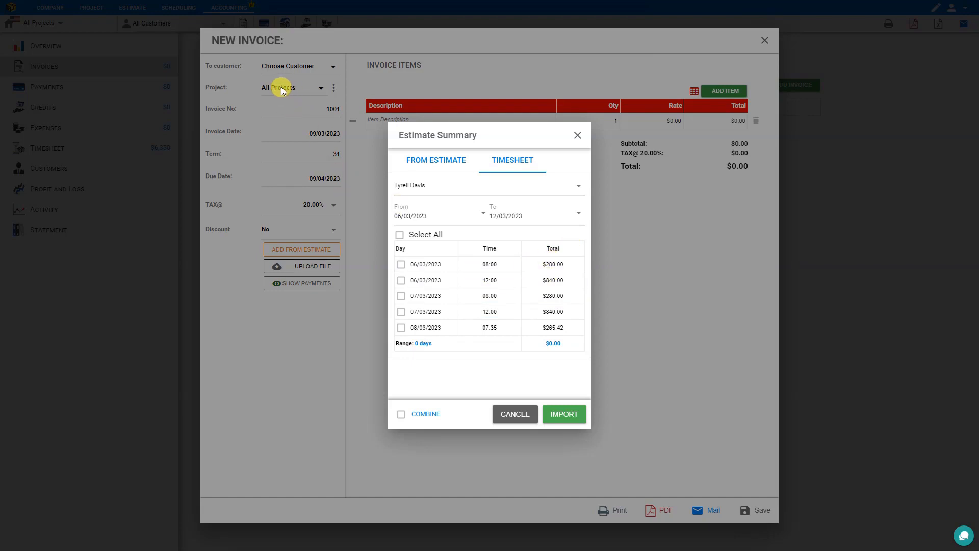
{"action": "left_click", "coordinate": [323, 89]}
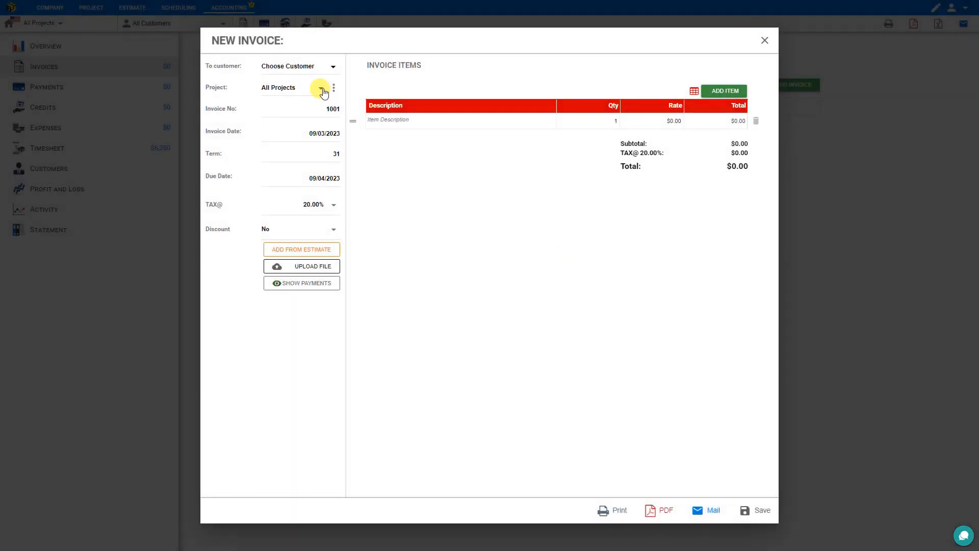
- Assign the invoice to the Extra Garage project and start importing items from the timesheet
{"action": "left_click", "coordinate": [323, 90]}
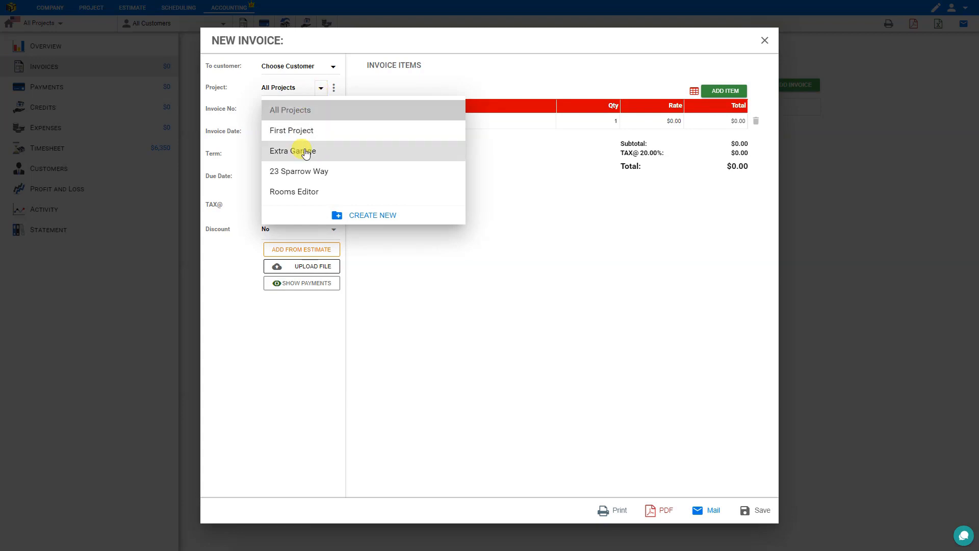
{"action": "left_click", "coordinate": [306, 152]}
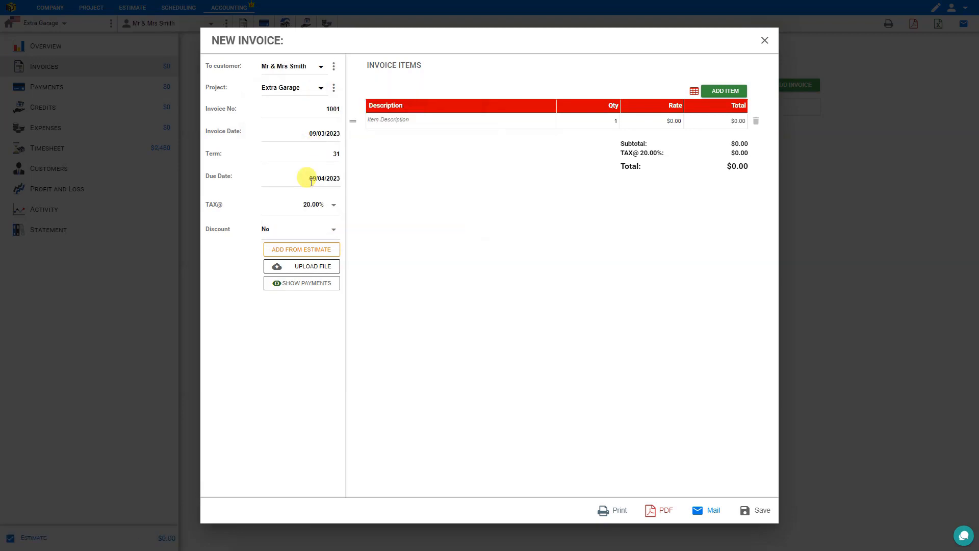
{"action": "left_click", "coordinate": [292, 251]}
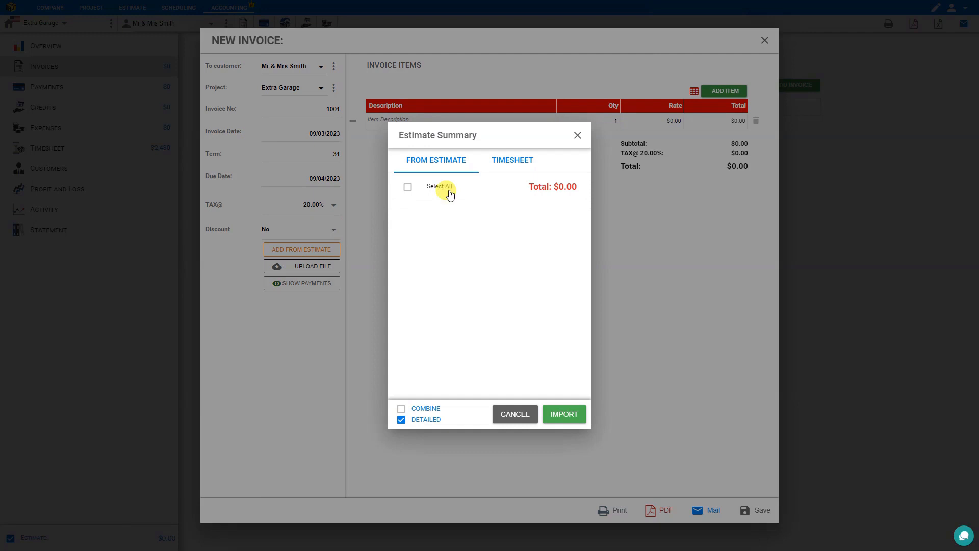
{"action": "left_click", "coordinate": [517, 161]}
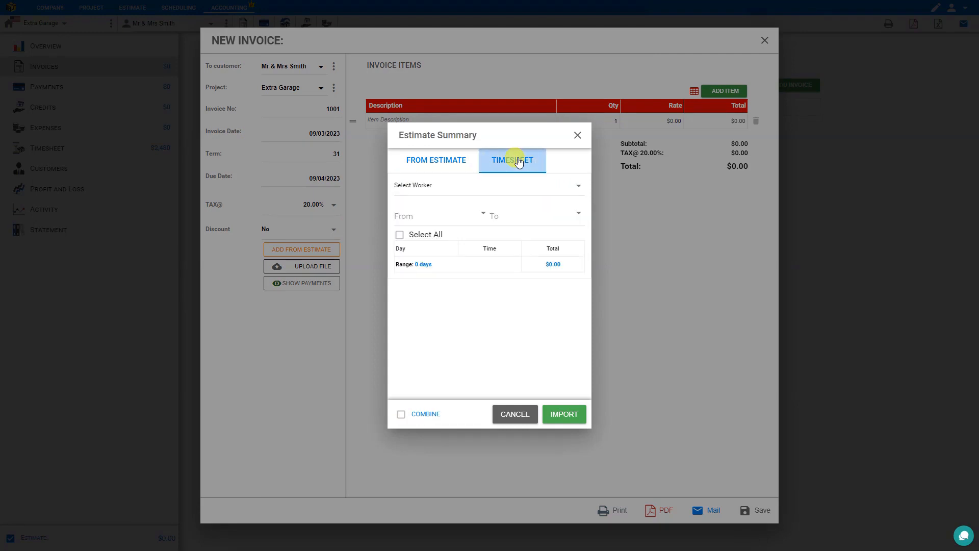
- Select the staff member's entries for 06/03–12/03/2023, keeping three ticked for $825.42
{"action": "left_click", "coordinate": [428, 186]}
{"action": "left_click", "coordinate": [423, 272]}
{"action": "left_click", "coordinate": [429, 218]}
{"action": "left_click", "coordinate": [502, 302]}
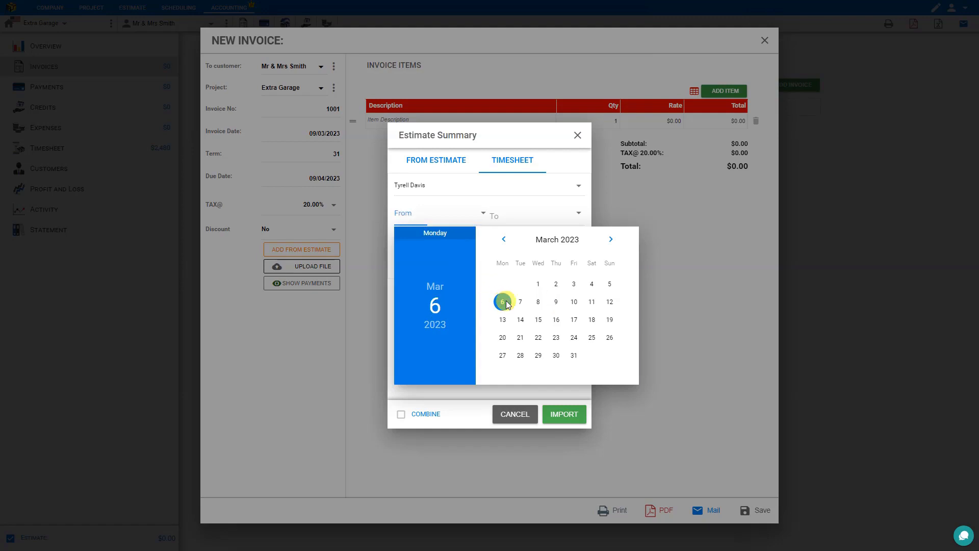
{"action": "left_click", "coordinate": [542, 222]}
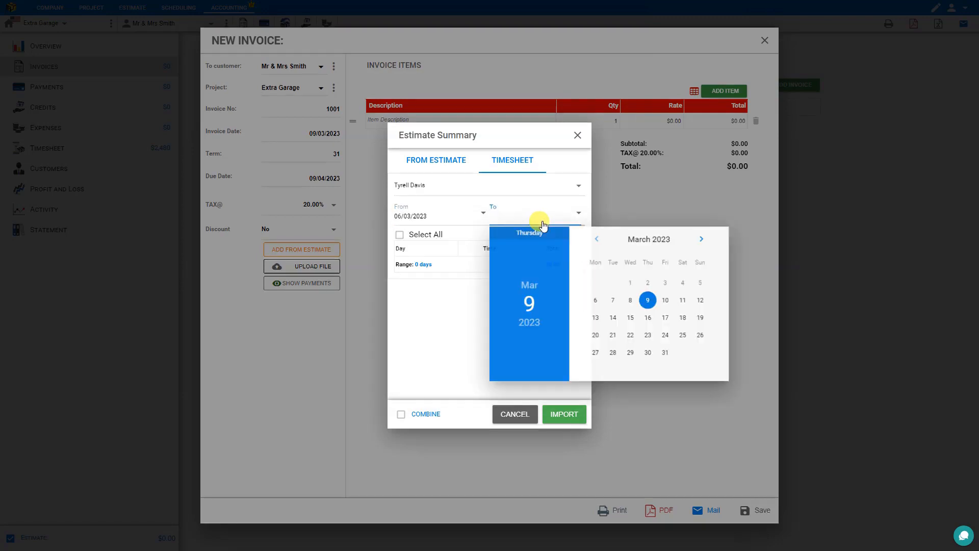
{"action": "left_click", "coordinate": [703, 301]}
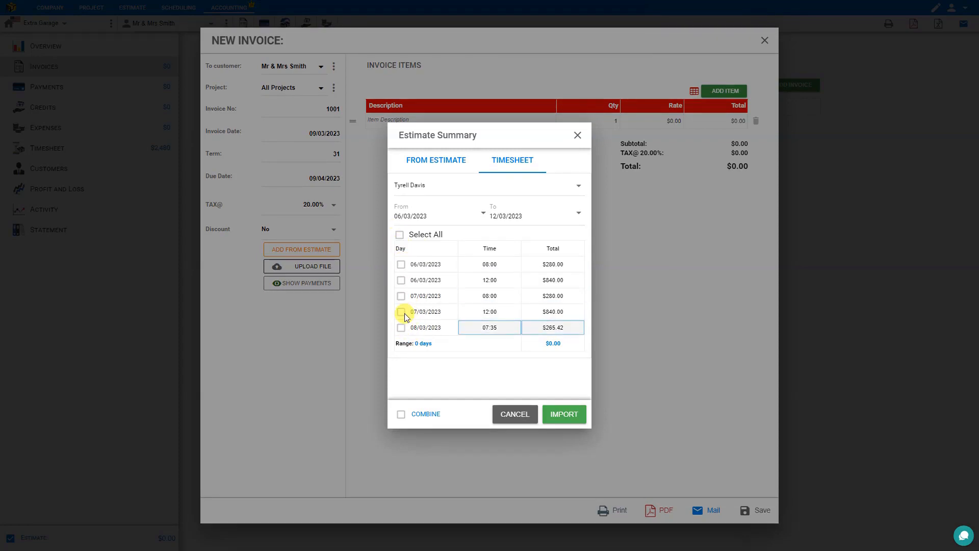
{"action": "left_click", "coordinate": [400, 236]}
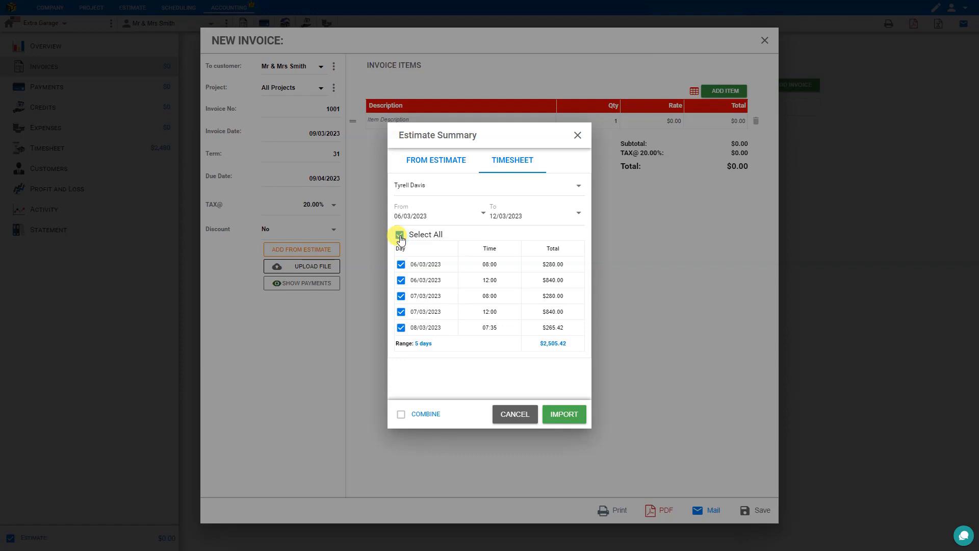
{"action": "left_click", "coordinate": [401, 280]}
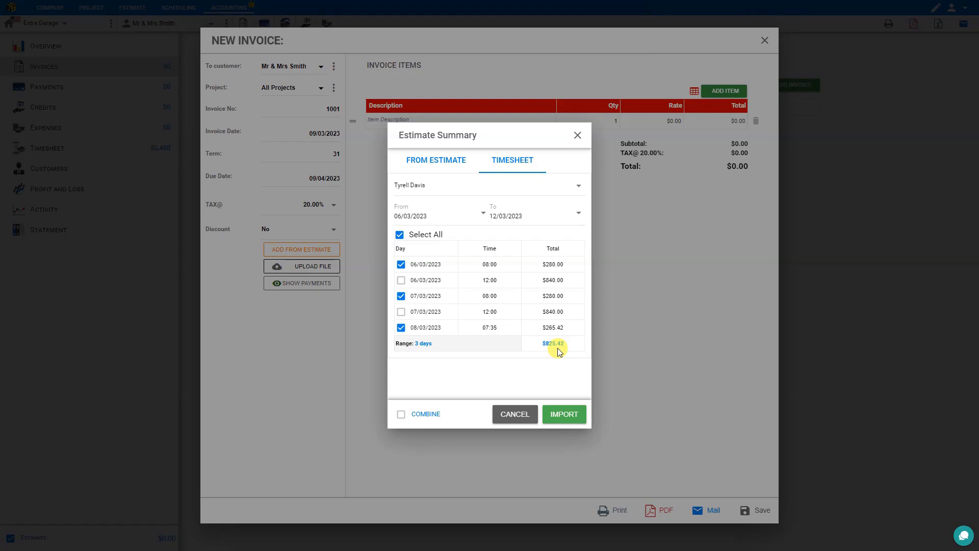
- Import the ticked timesheet entries and remove the empty item rows
{"action": "left_click", "coordinate": [564, 414]}
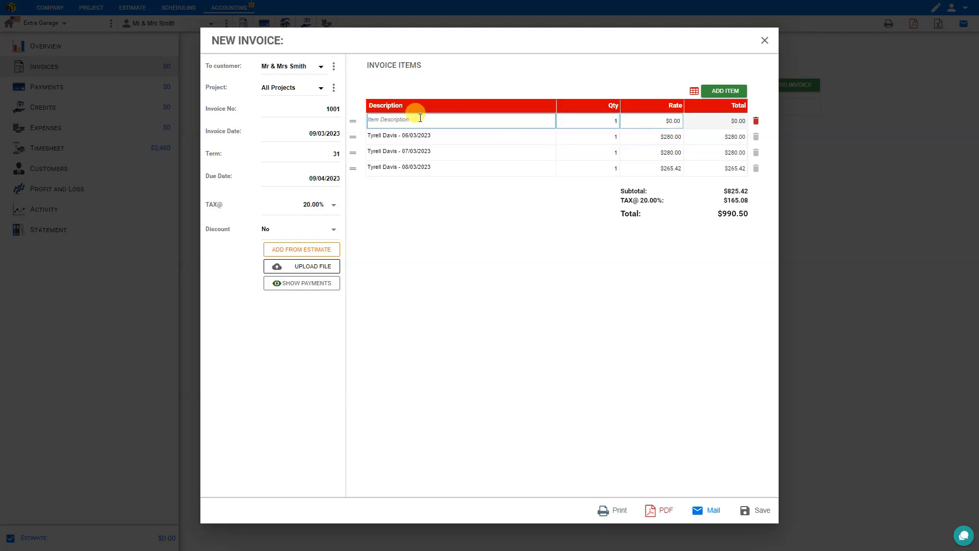
{"action": "left_click", "coordinate": [756, 122]}
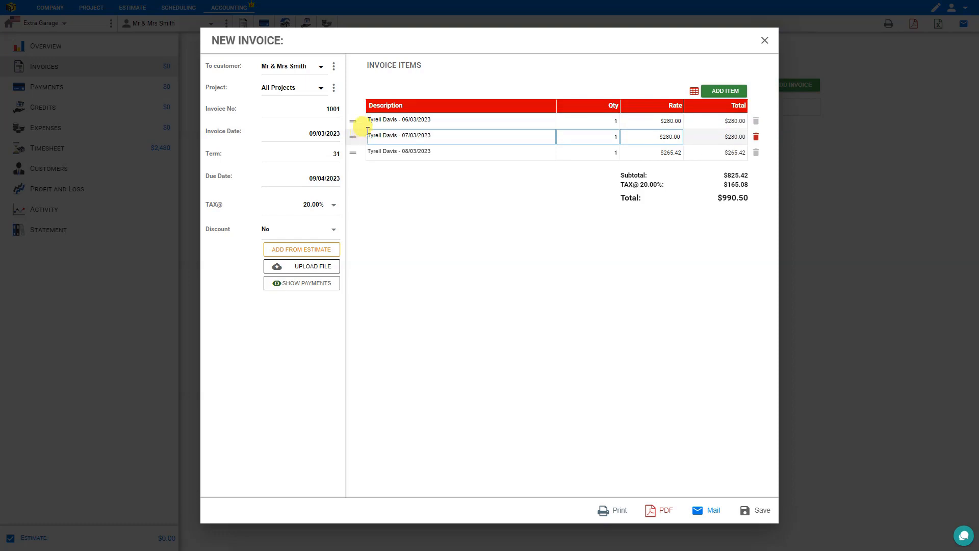
{"action": "left_click", "coordinate": [714, 93]}
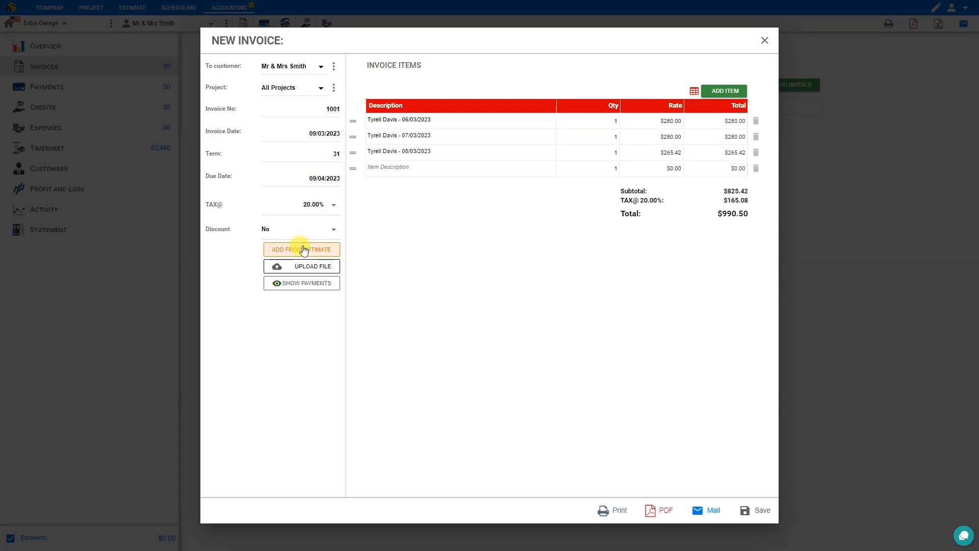
{"action": "left_click", "coordinate": [756, 168]}
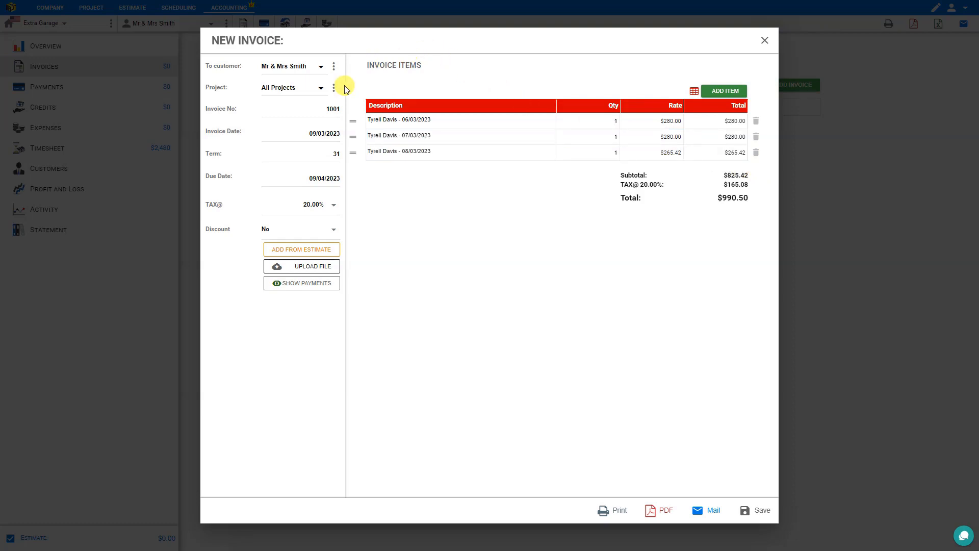
- Set the invoice's customer and save INV-1001 at $990.50
{"action": "left_click", "coordinate": [321, 70]}
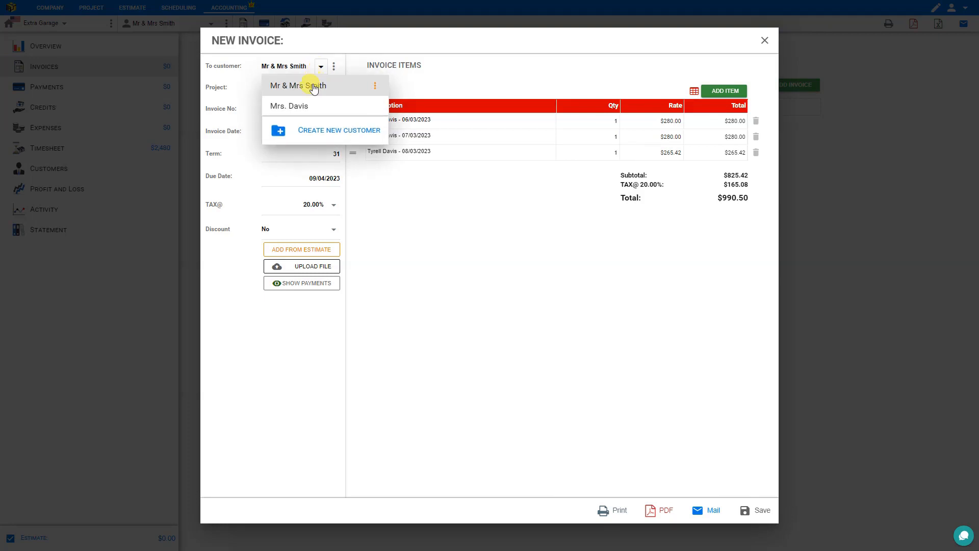
{"action": "left_click", "coordinate": [312, 86]}
{"action": "left_click", "coordinate": [760, 509]}
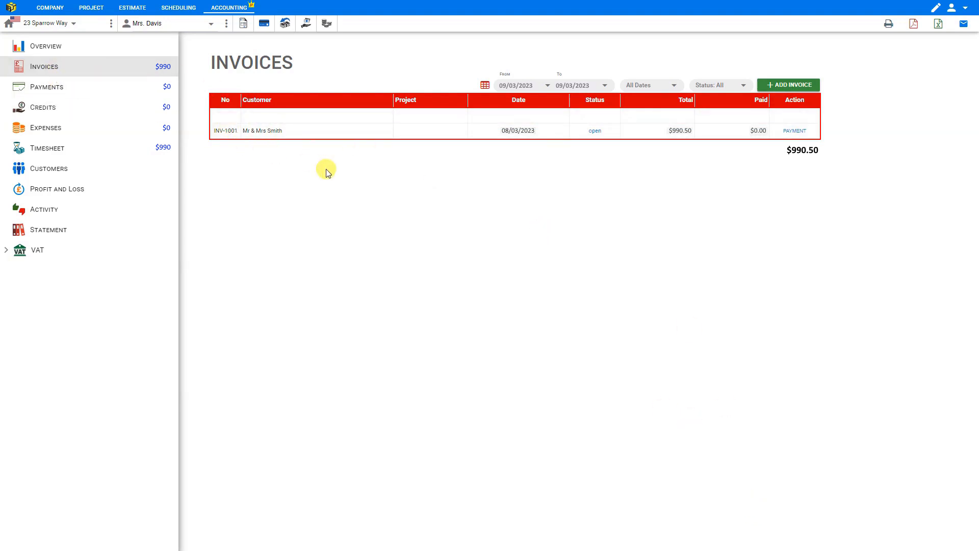
- Open INV-1001 and view its print, PDF and email previews, closing each one
{"action": "left_click", "coordinate": [231, 132]}
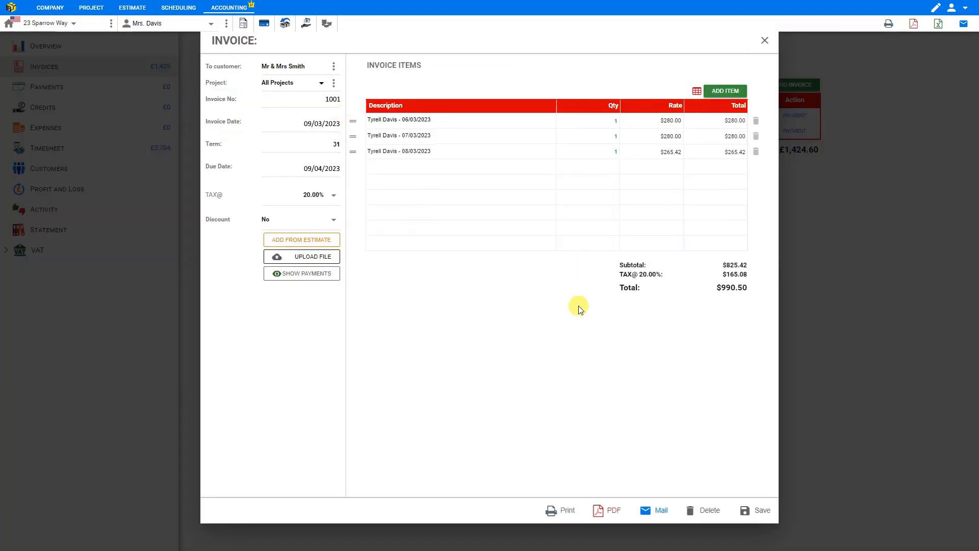
{"action": "left_click", "coordinate": [569, 510]}
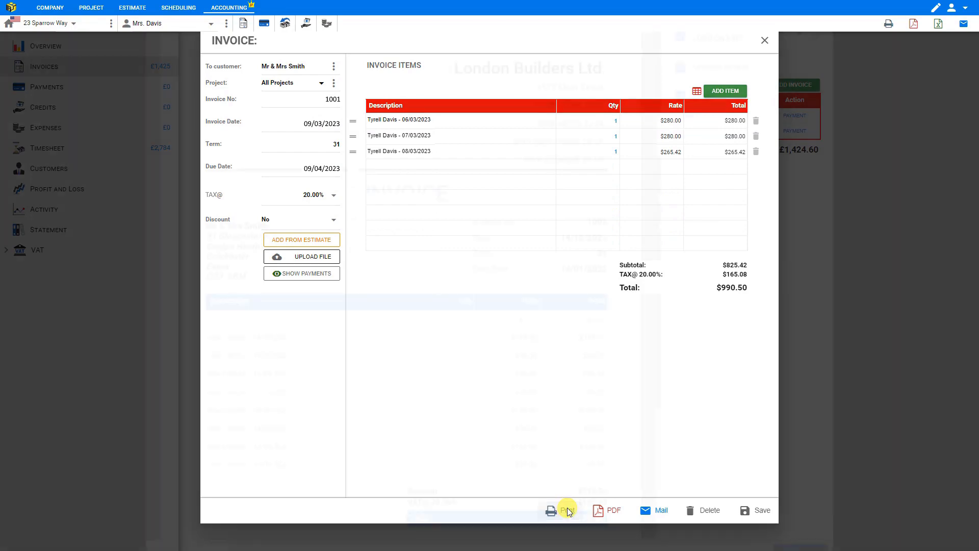
{"action": "left_click", "coordinate": [824, 38]}
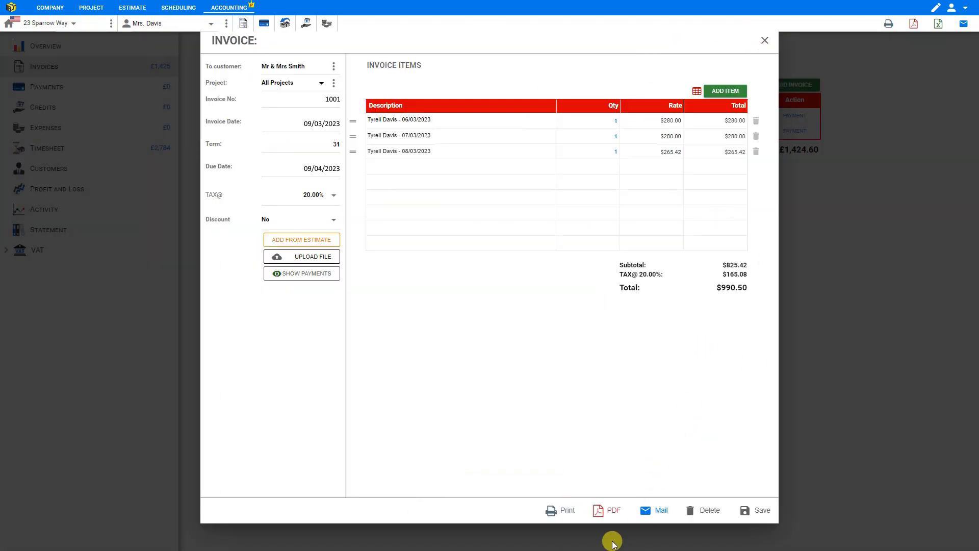
{"action": "left_click", "coordinate": [612, 510]}
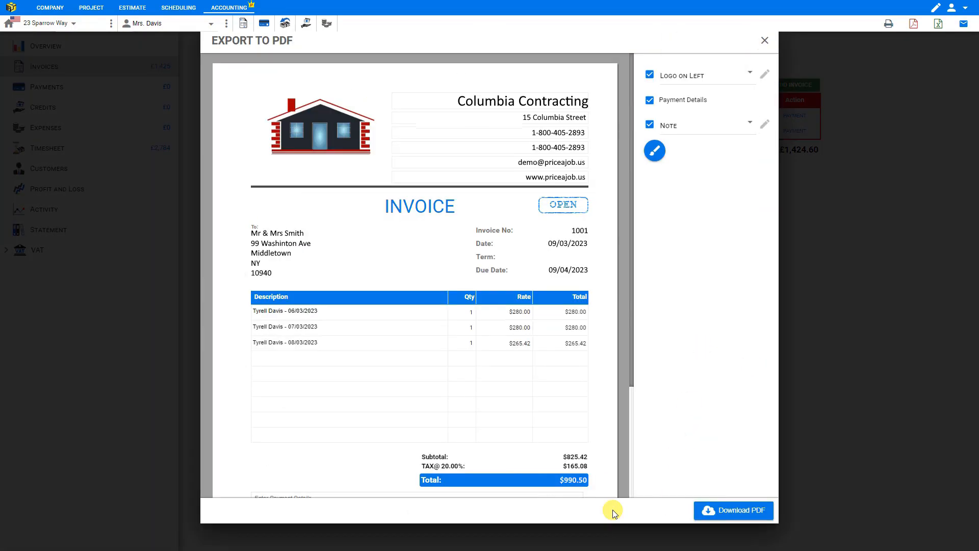
{"action": "left_click", "coordinate": [764, 43]}
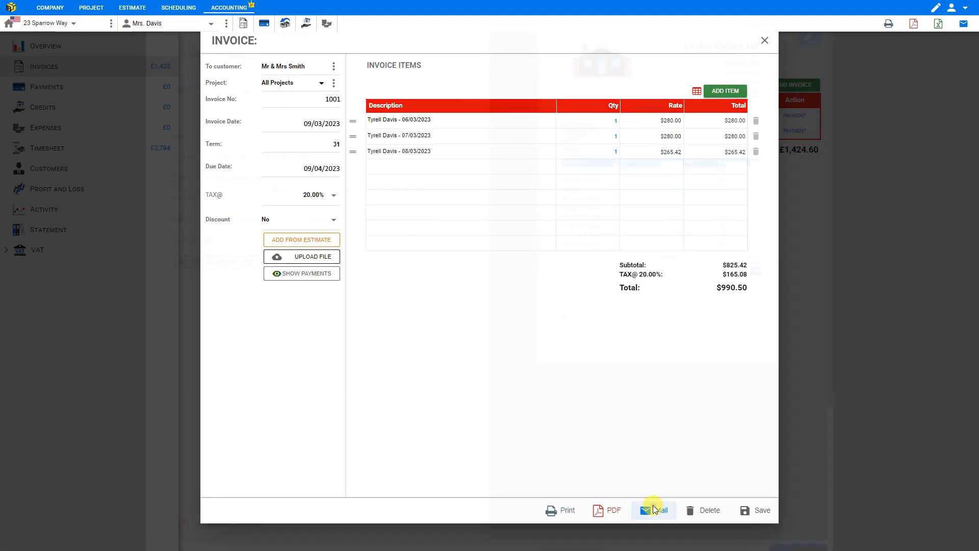
{"action": "left_click", "coordinate": [654, 510]}
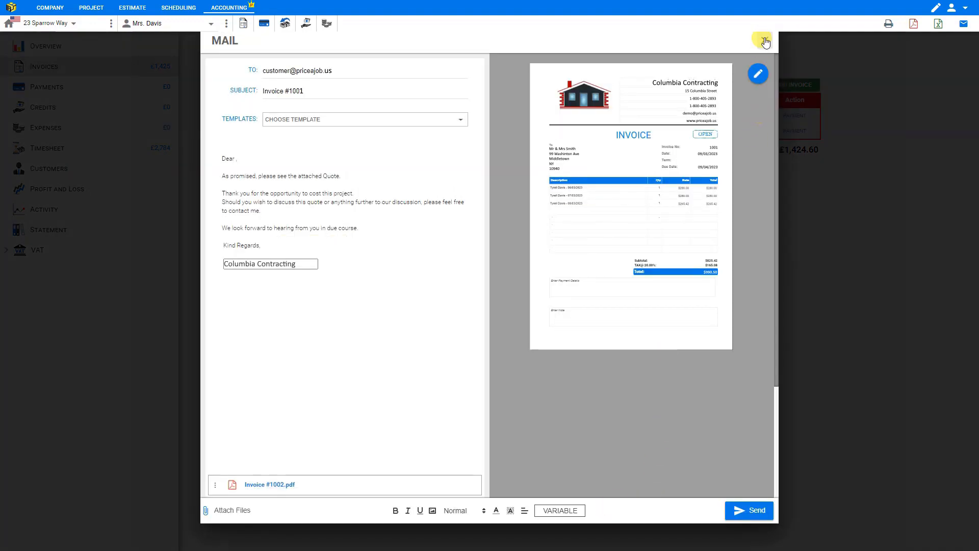
{"action": "left_click", "coordinate": [765, 41]}
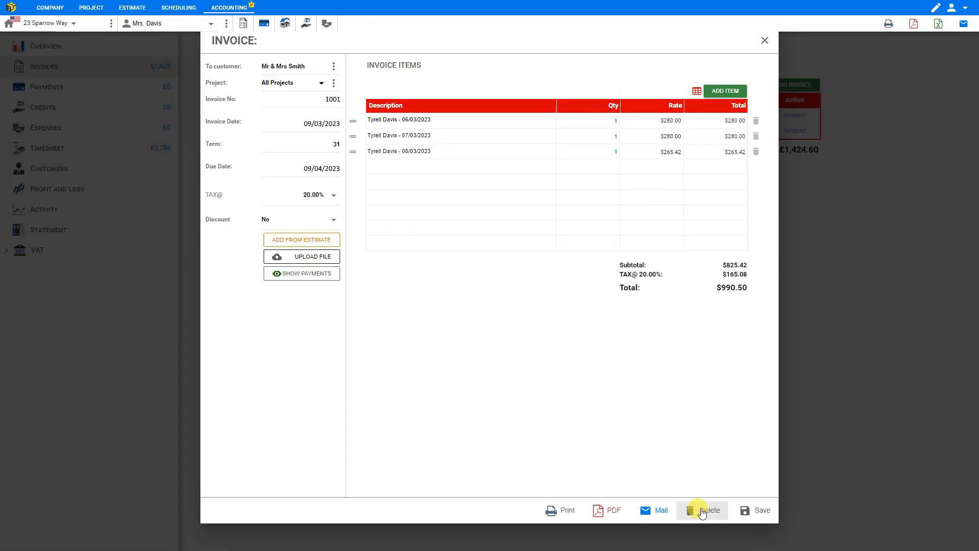